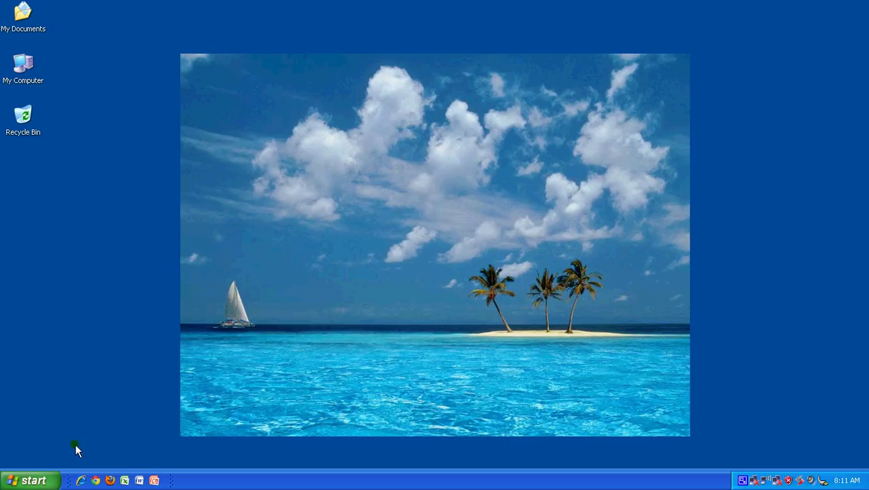
Launch OSRMT Server from Start > All Programs > OSRMT
left_click(30, 480)
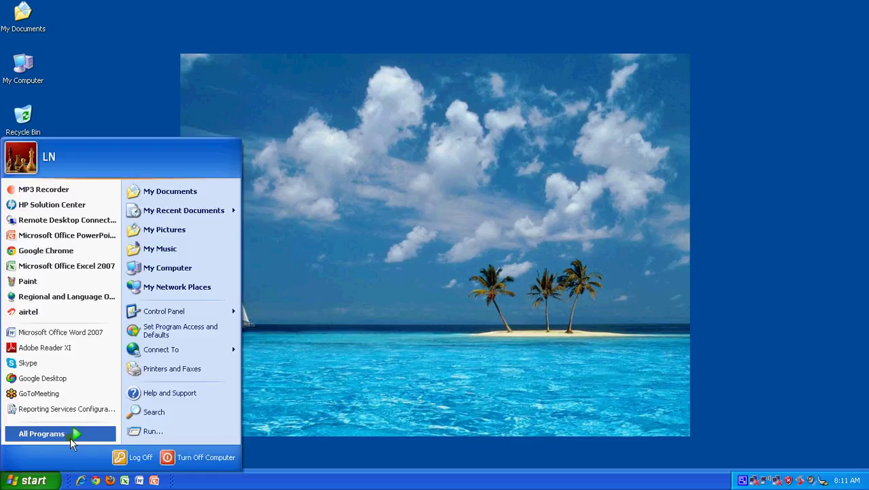
mouse_move(70, 438)
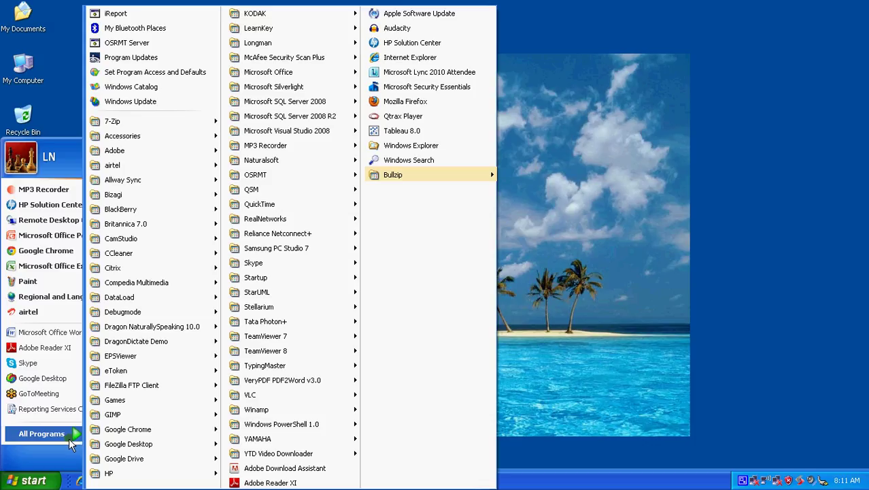
mouse_move(283, 174)
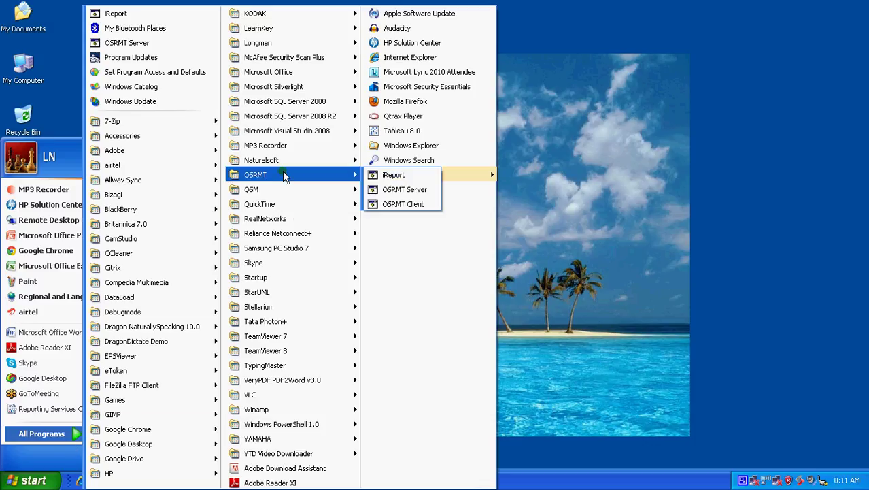
left_click(406, 189)
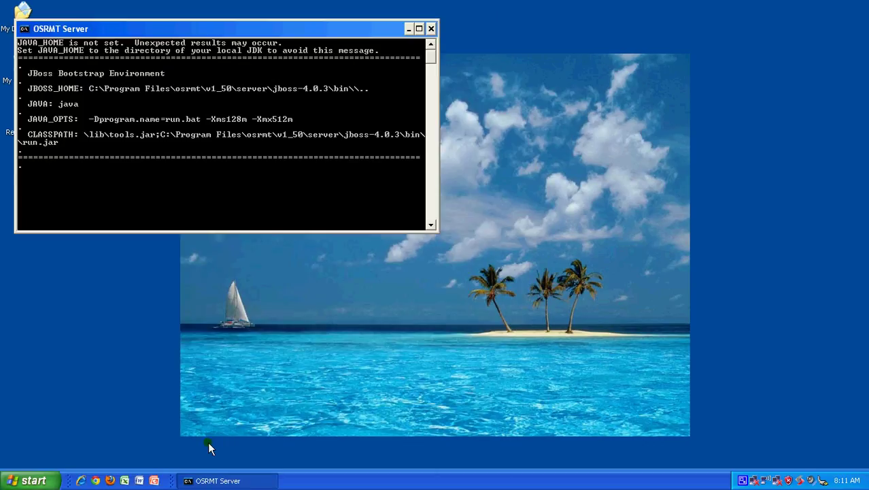
Launch OSRMT Client from the same menu and minimize the server console window
left_click(37, 483)
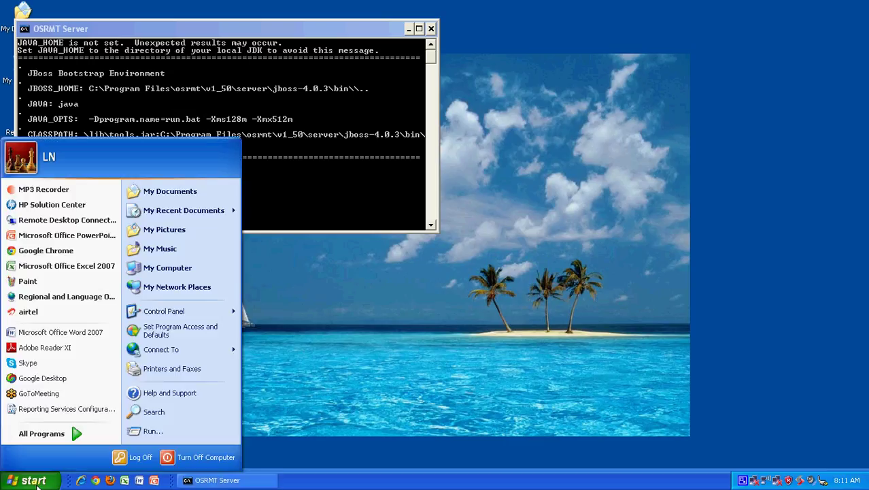
left_click(70, 432)
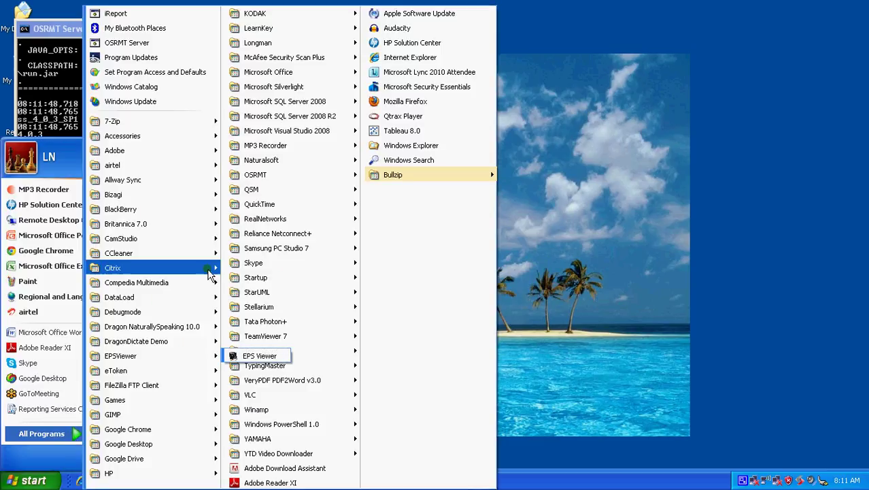
mouse_move(291, 176)
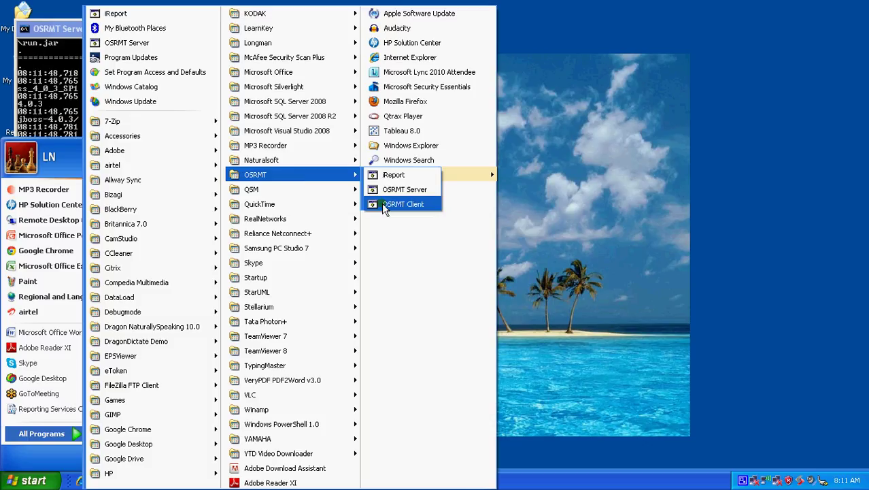
left_click(382, 203)
left_click(410, 29)
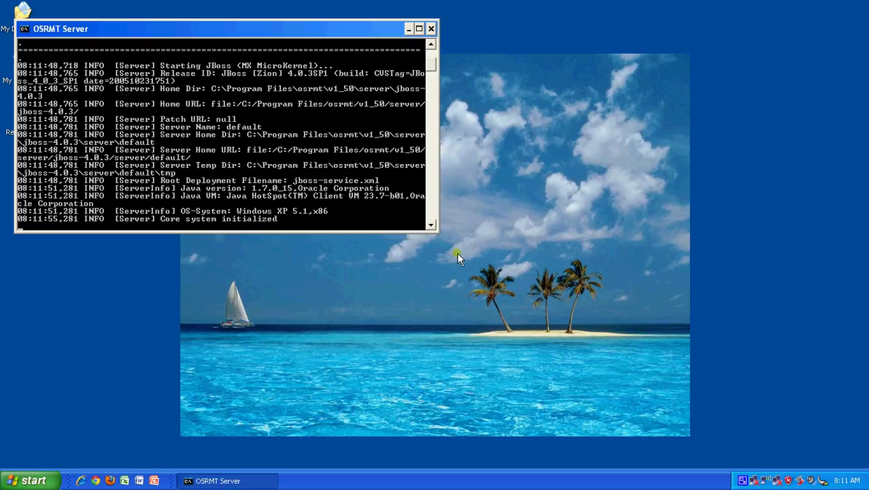
left_click(409, 30)
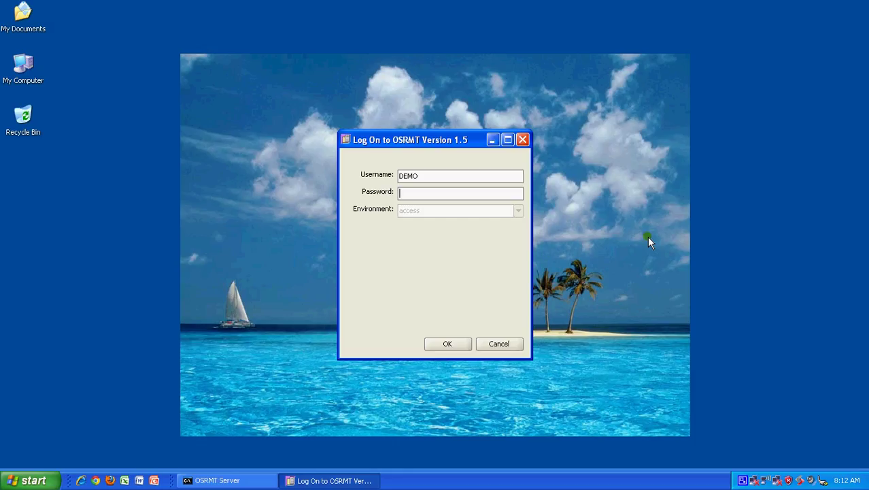
Enter the account password in the Log On dialog and log in
type("demo")
left_click(446, 344)
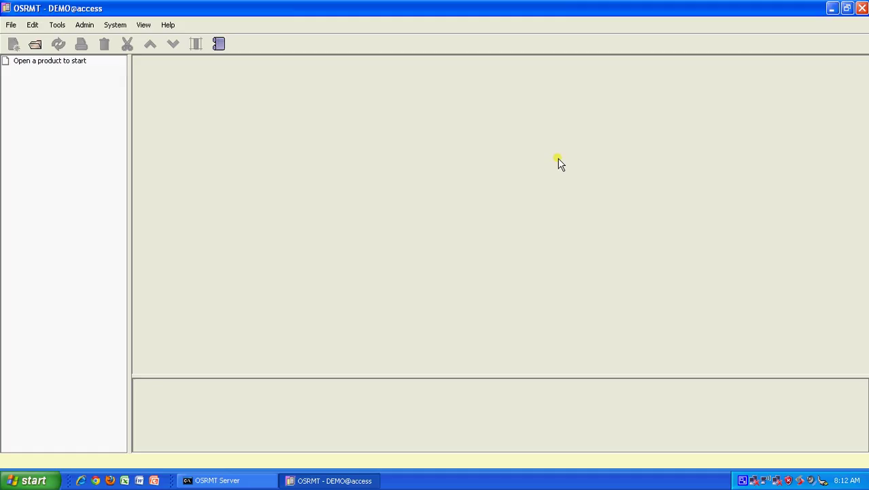
Open the GRCPerfect product
left_click(39, 46)
left_click(213, 194)
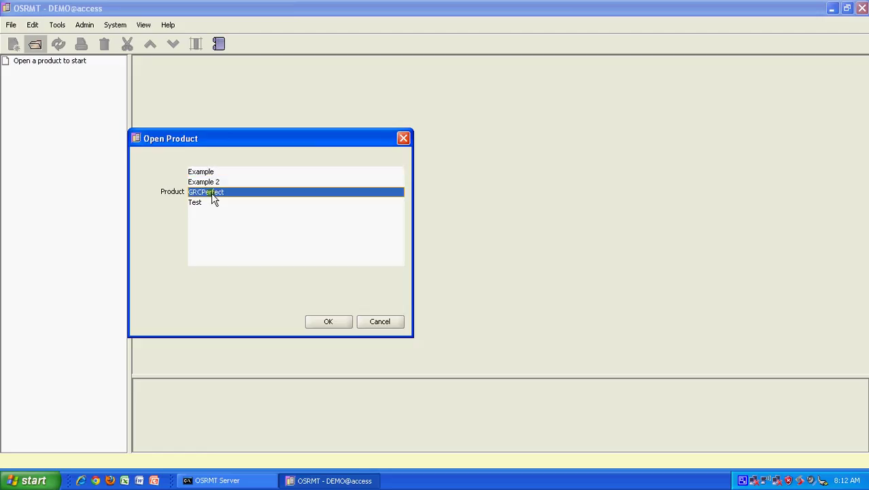
left_click(334, 321)
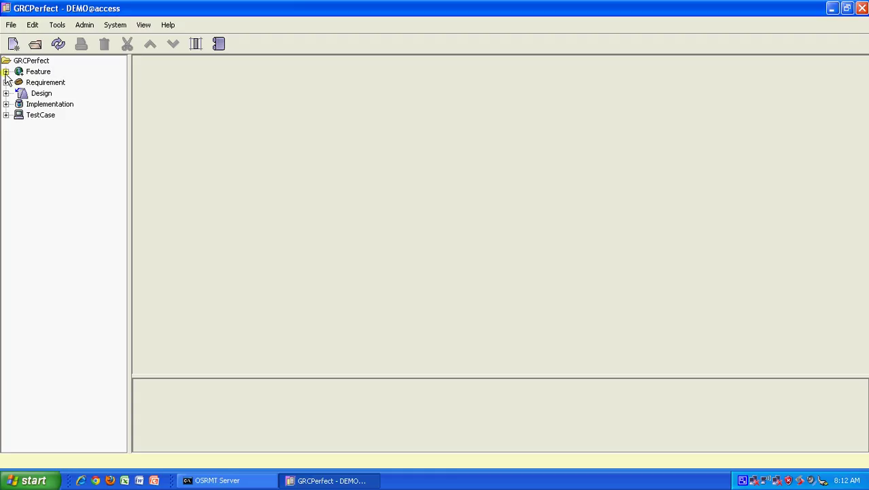
Expand the Feature, Requirement, Design, Implementation and TestCase categories, then open MPP Integration
left_click(6, 71)
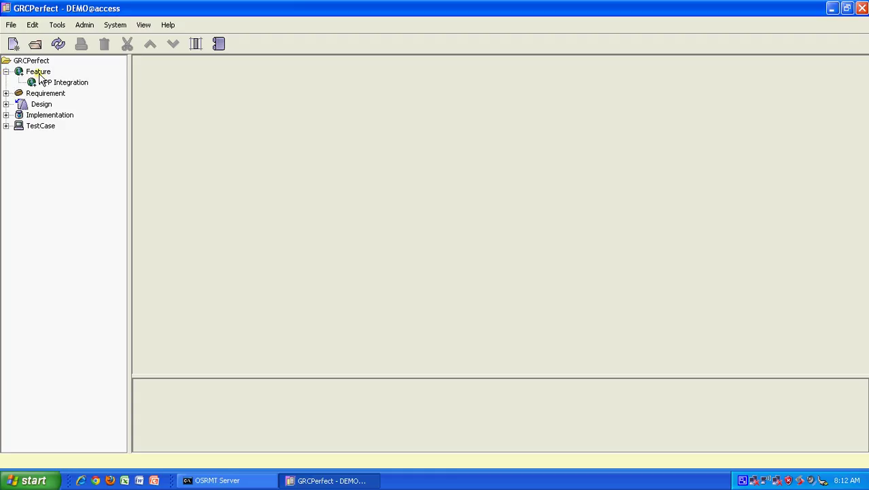
left_click(5, 94)
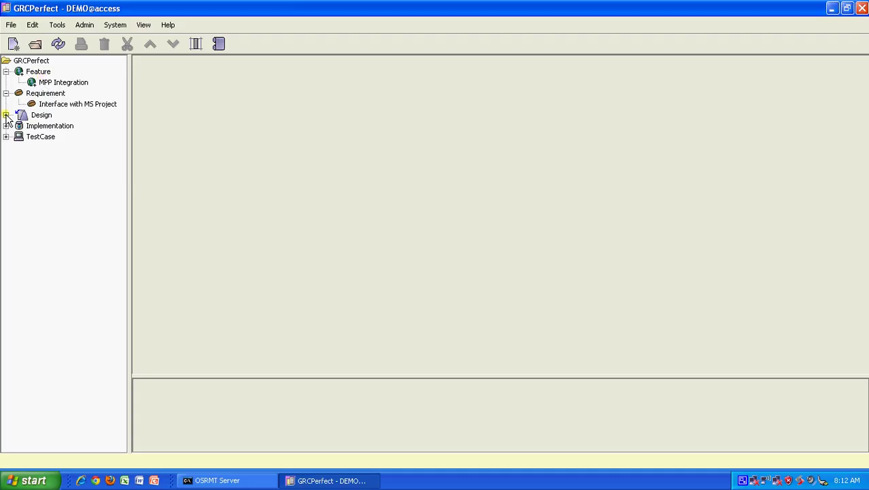
left_click(6, 115)
left_click(6, 137)
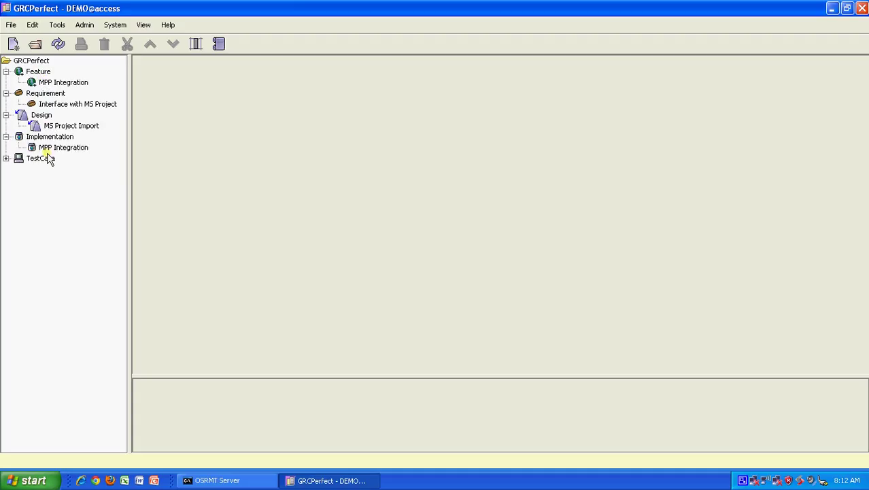
left_click(6, 158)
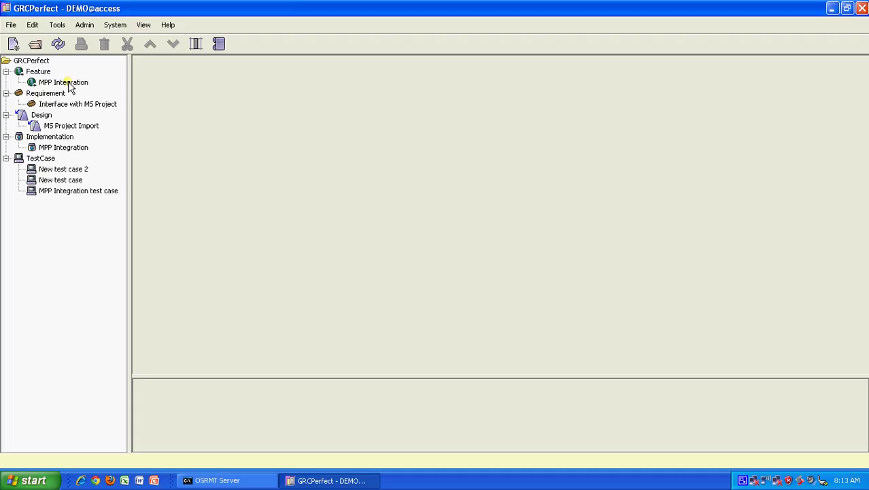
left_click(68, 82)
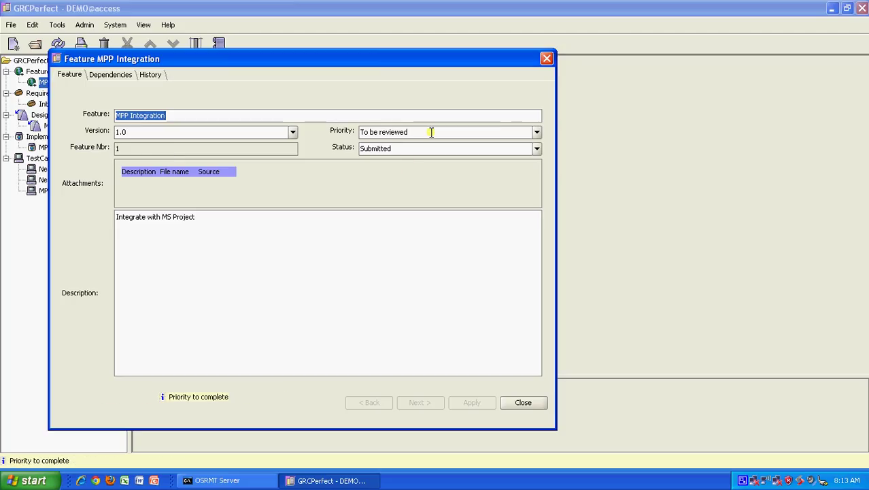
Check MPP Integration's Dependencies and History tabs, then close the feature details
left_click(110, 76)
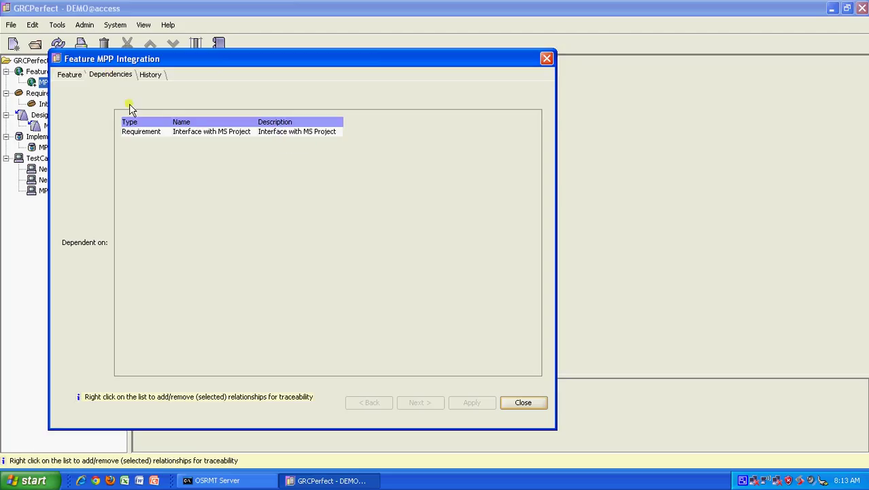
left_click(142, 75)
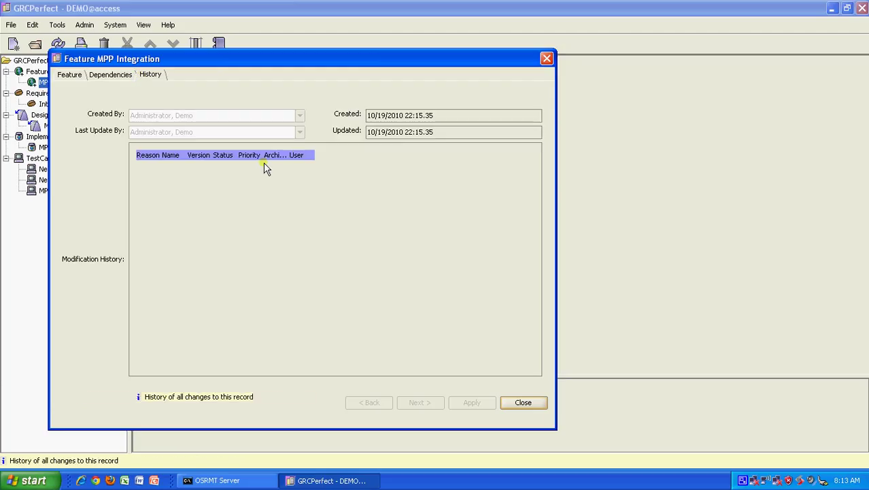
left_click(525, 399)
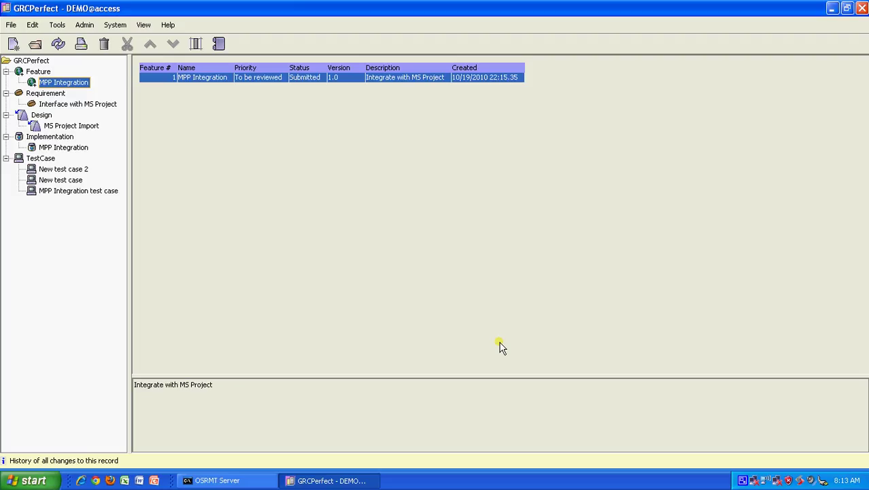
Open the Interface with MS Project requirement and view its Details, Background and Use Case tabs
left_click(47, 103)
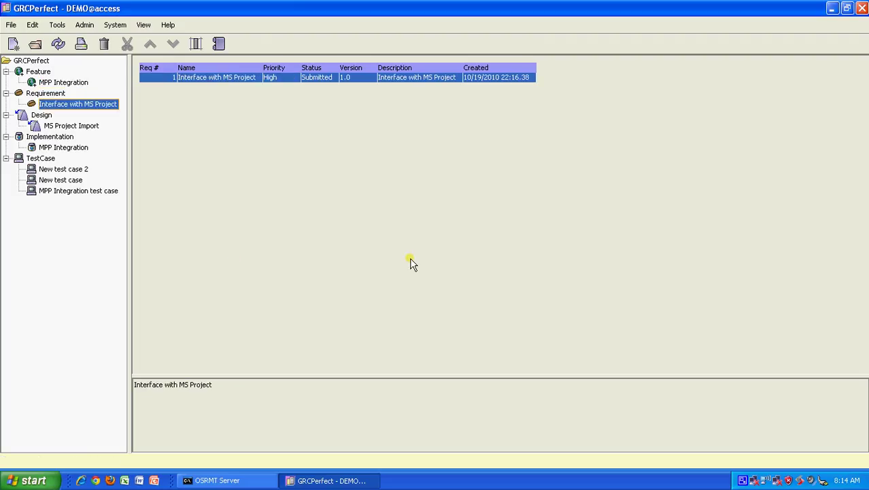
double_click(196, 80)
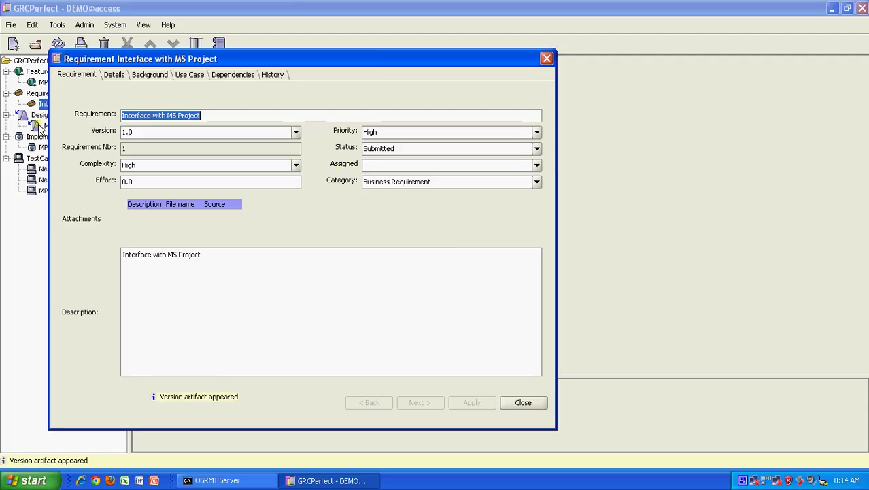
left_click(114, 75)
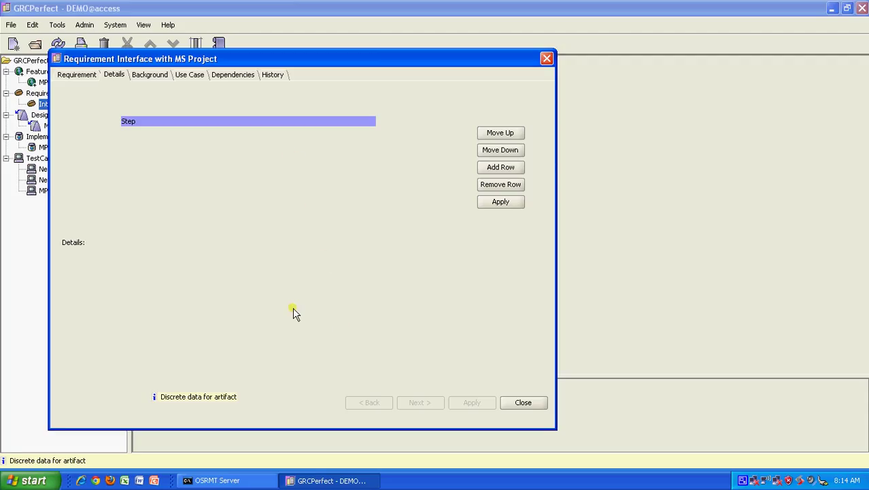
left_click(150, 75)
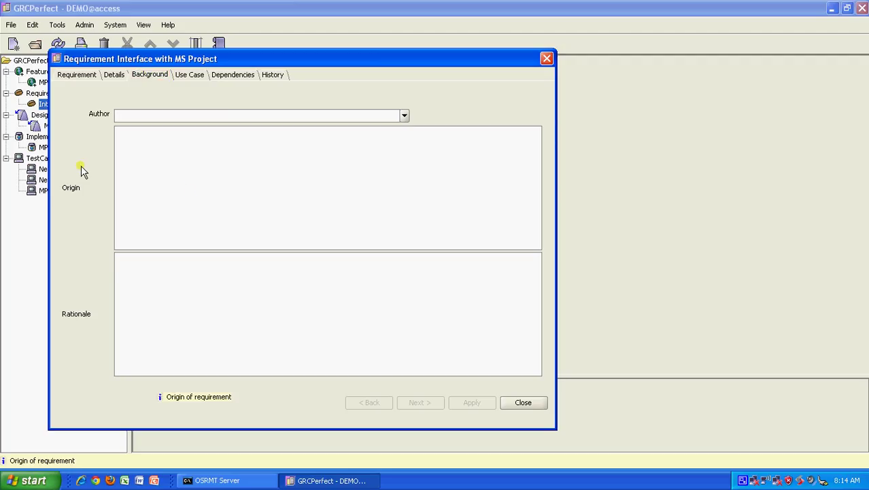
left_click(177, 283)
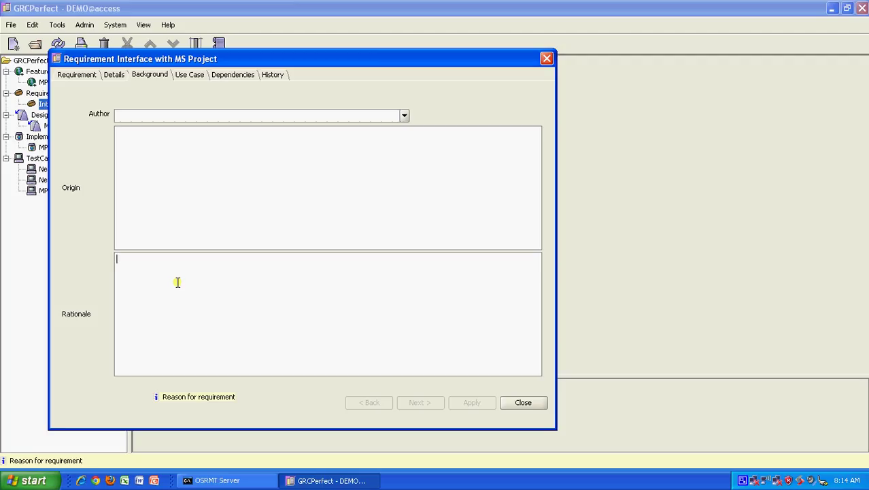
left_click(190, 76)
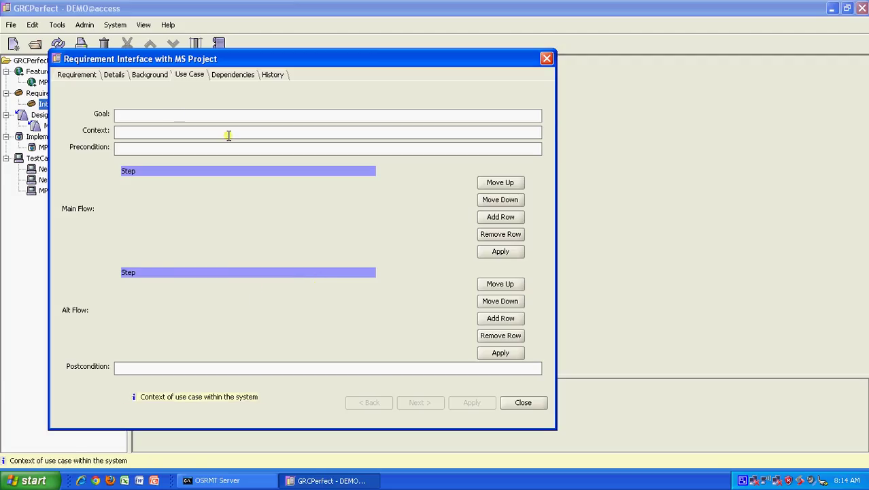
Enter the goal 'To integrate an MS Project File into GRCPerfect' and a precondition that all staff are assigned
type("To inte")
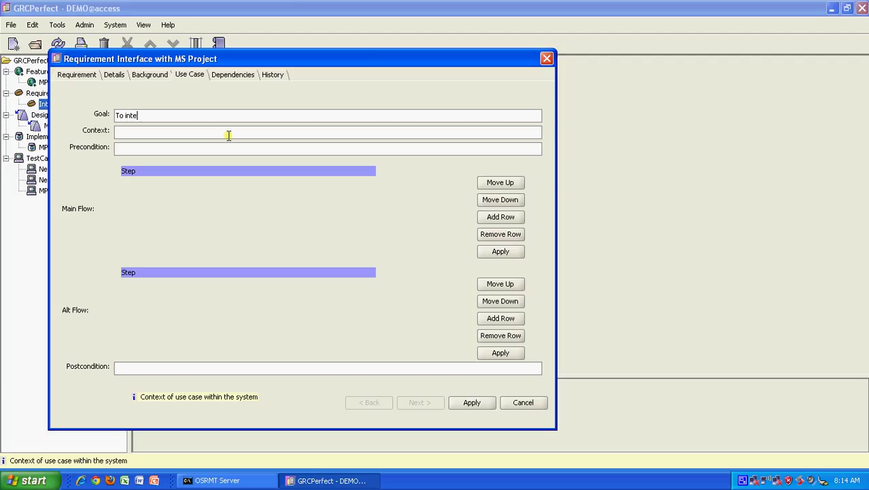
type("gr")
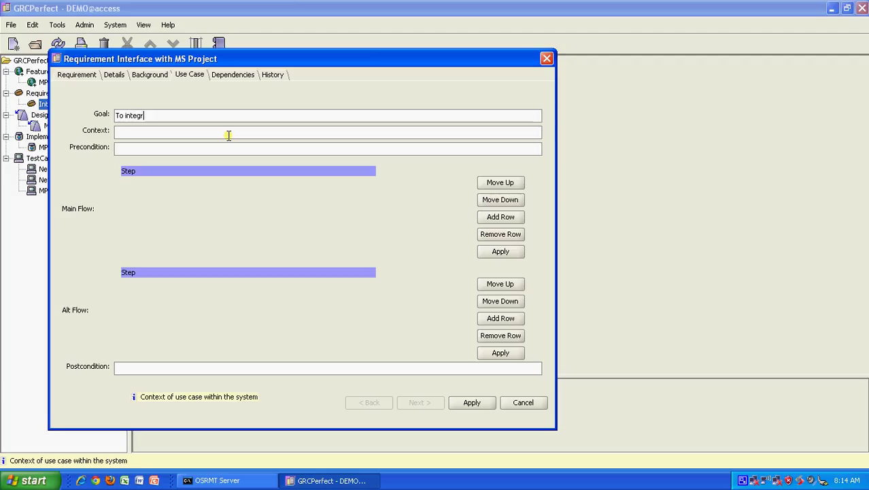
type("ate an MS ")
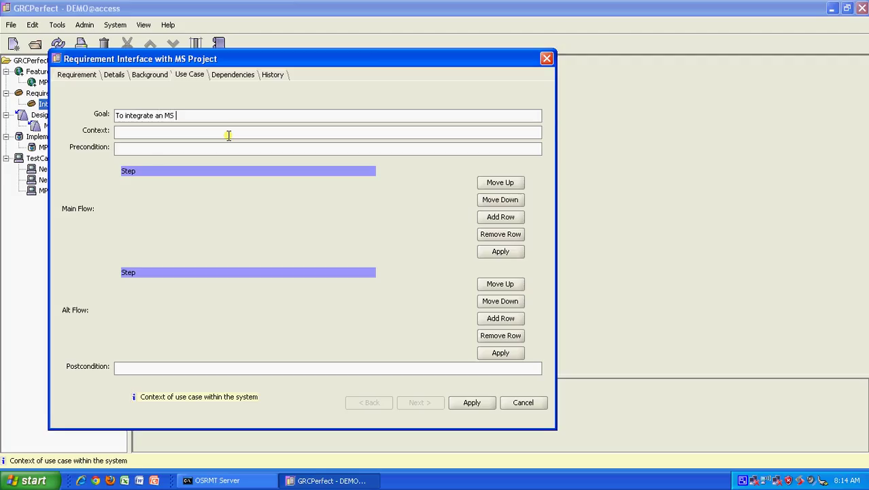
type("Project File into ")
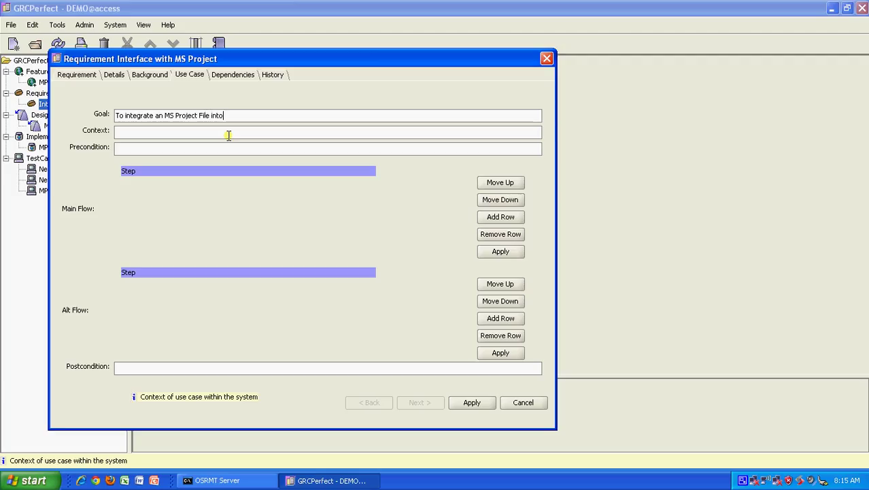
type("GRCPerfect")
key("Tab")
key("Tab")
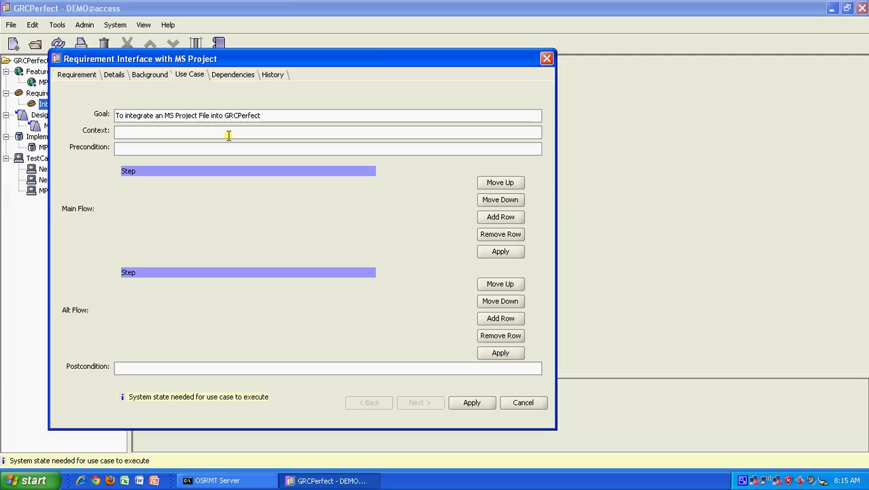
type("All staff must be assigned ")
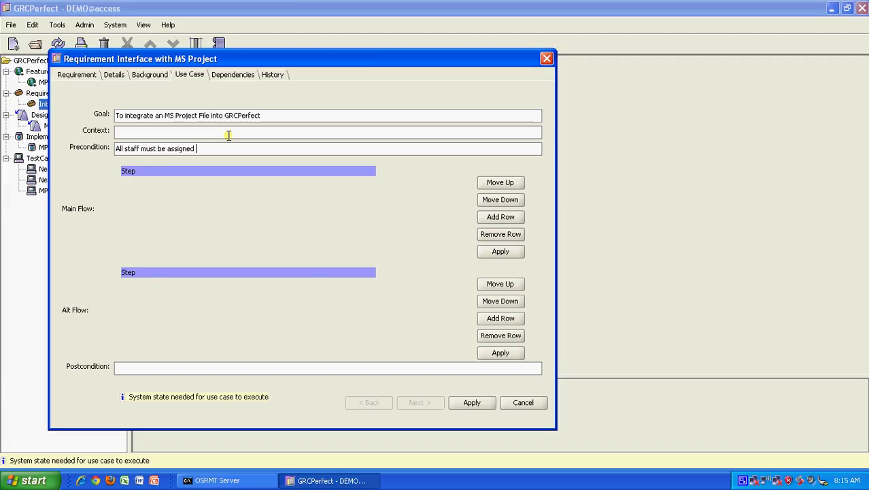
type("to the sc")
key("BackSpace")
key("BackSpace")
type("project")
Set the context to 'Most PMs use MSP as the primary scheduling tool and hence the need for integration'
left_click(229, 134)
type("Most PM")
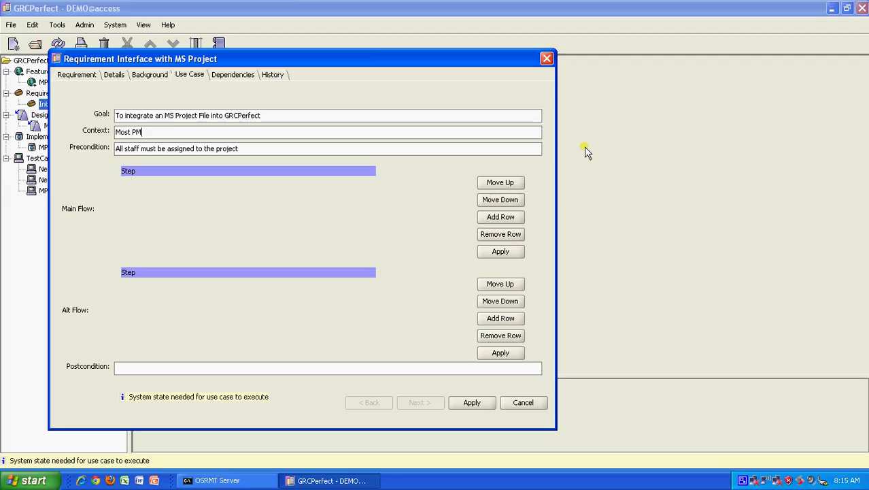
type("s use MSP as the primary scheduling ")
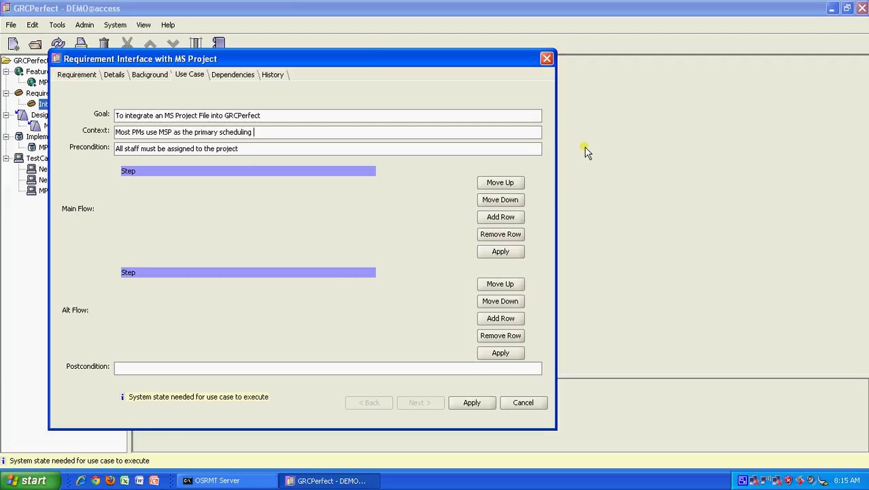
type("tool and hence the need for integation")
key("BackSpace")
key("BackSpace")
key("BackSpace")
type("ion")
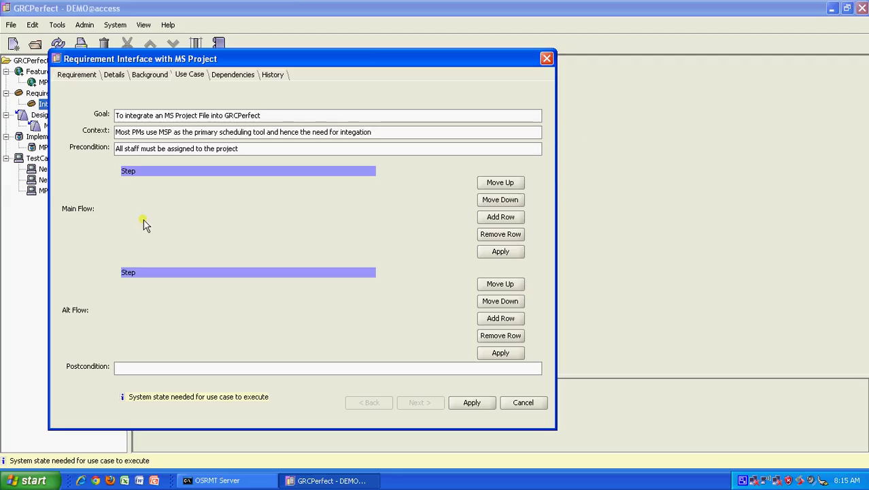
Add Main Flow steps 'Go to GRCPerfect > Upload Excel', 'Select the MSP Project File' and 'Click upload'
left_click(509, 221)
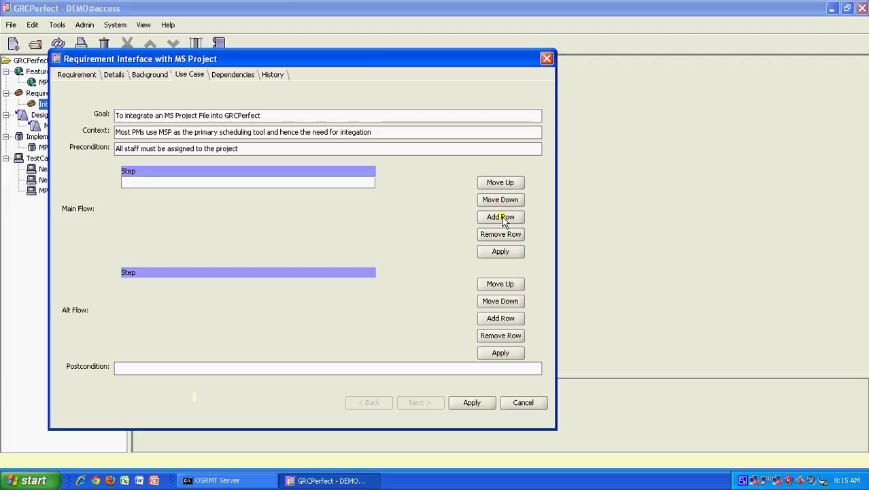
type("Go to GRCPerfect > Upload ")
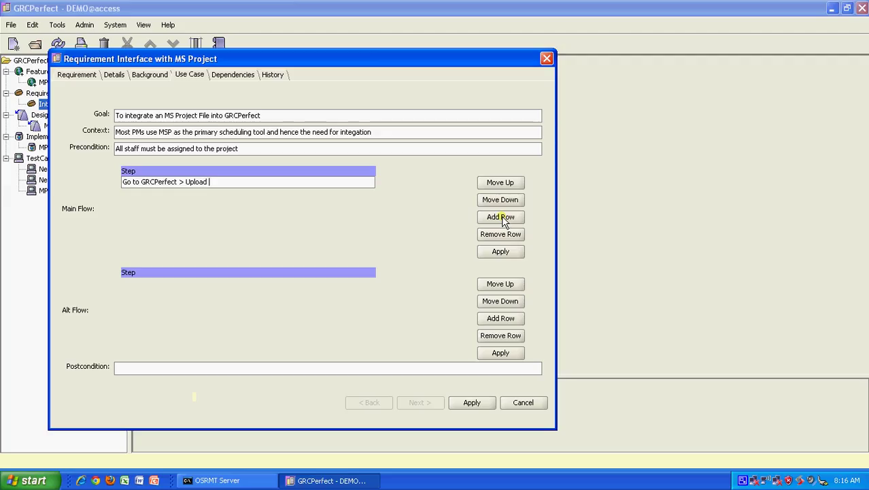
type("Excel")
left_click(484, 221)
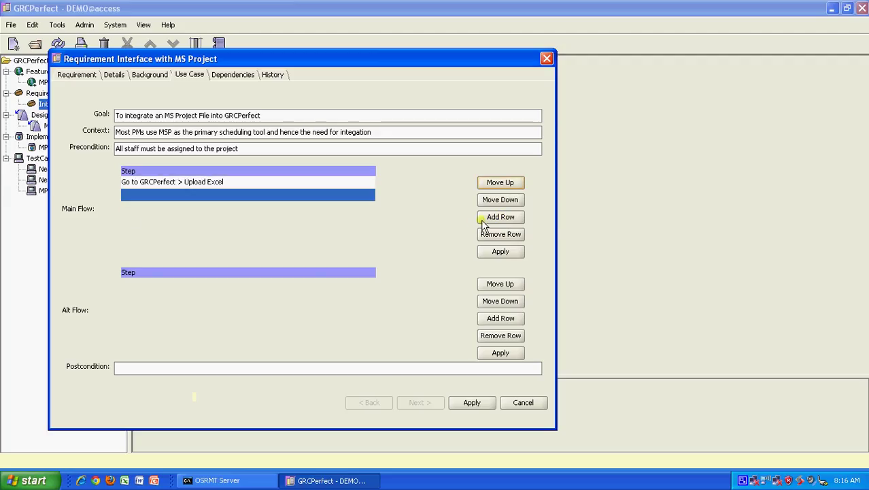
double_click(154, 195)
type("Slee")
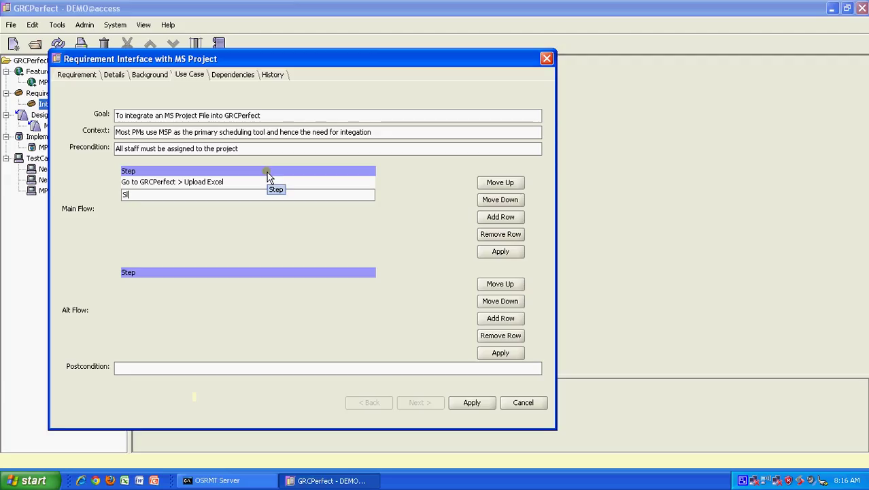
key("BackSpace")
key("BackSpace")
key("BackSpace")
type("elect the MSP Project File")
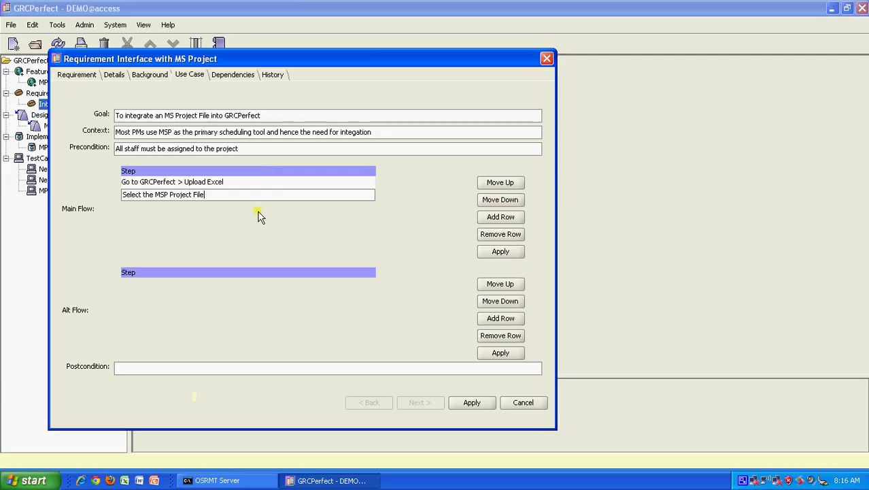
left_click(508, 215)
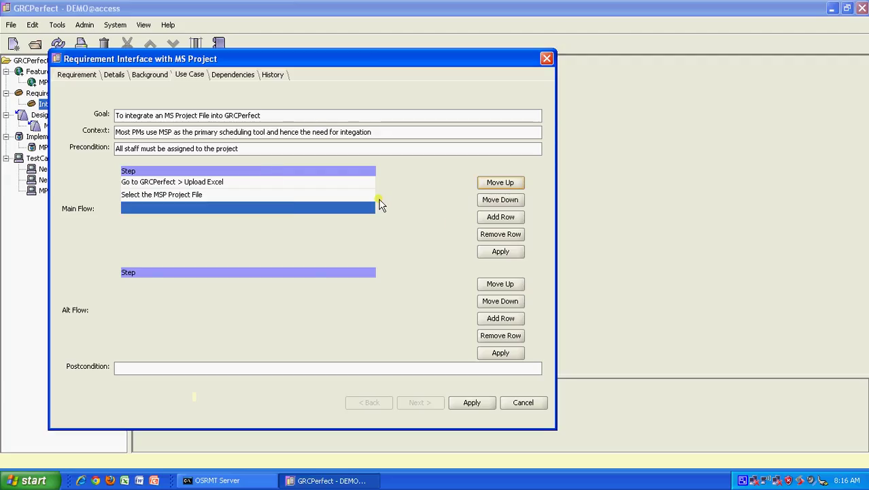
double_click(193, 208)
type("Click upload")
left_click(218, 212)
Add success message, 'Go to schedule module' and 'Verify if the schedule has been generated' steps, then apply
left_click(500, 217)
double_click(211, 216)
type("Ap")
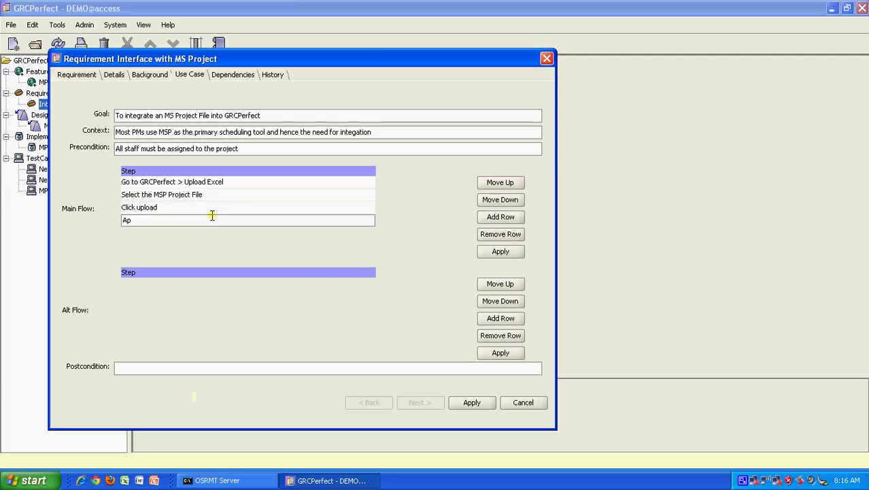
type("p")
type("licati")
type("on provid")
type("es a s")
type("uce")
type("ess message")
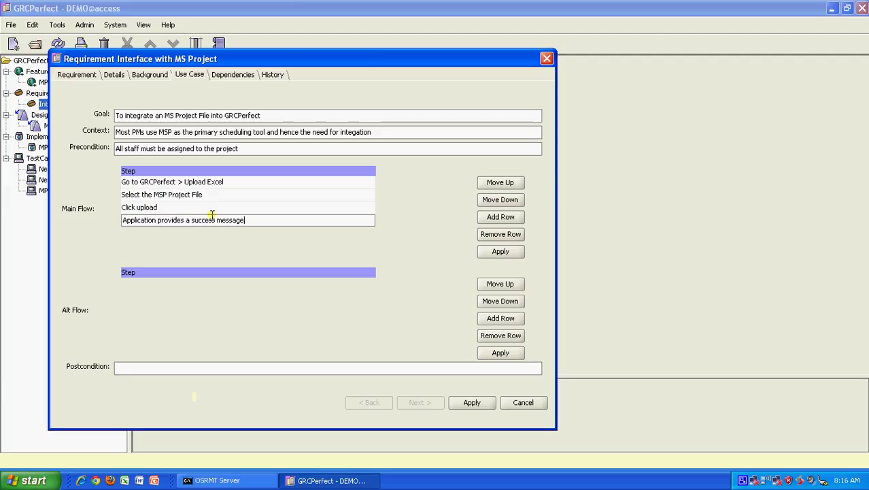
left_click(515, 218)
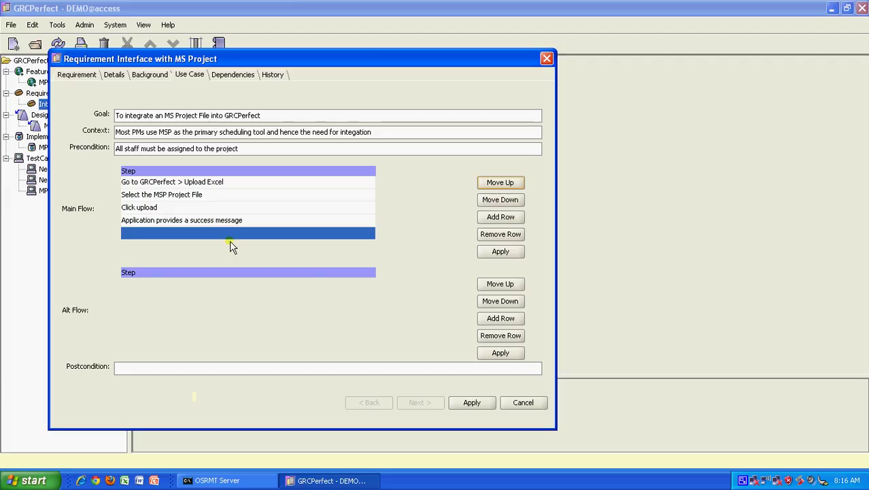
double_click(231, 233)
type("Go to")
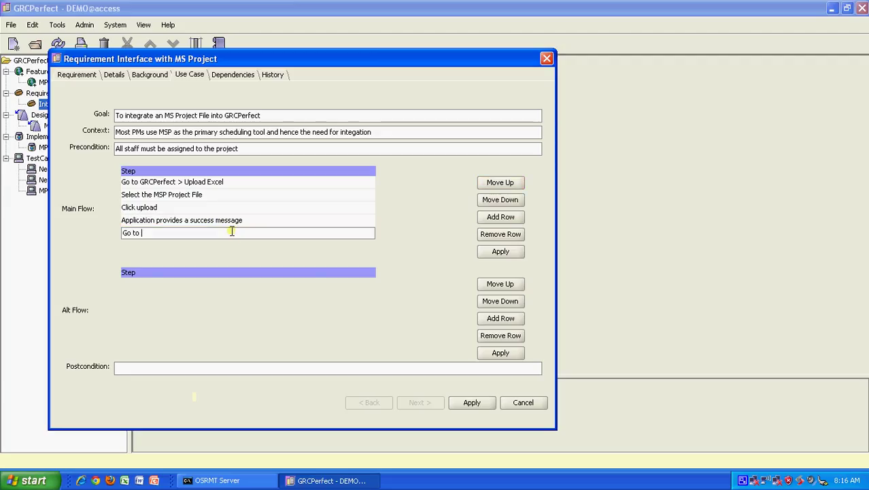
type(" schedule module")
left_click(495, 218)
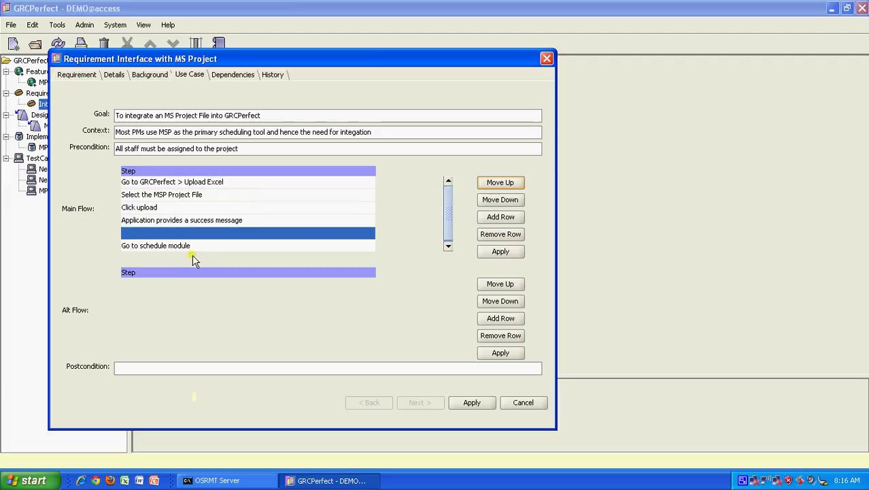
double_click(203, 246)
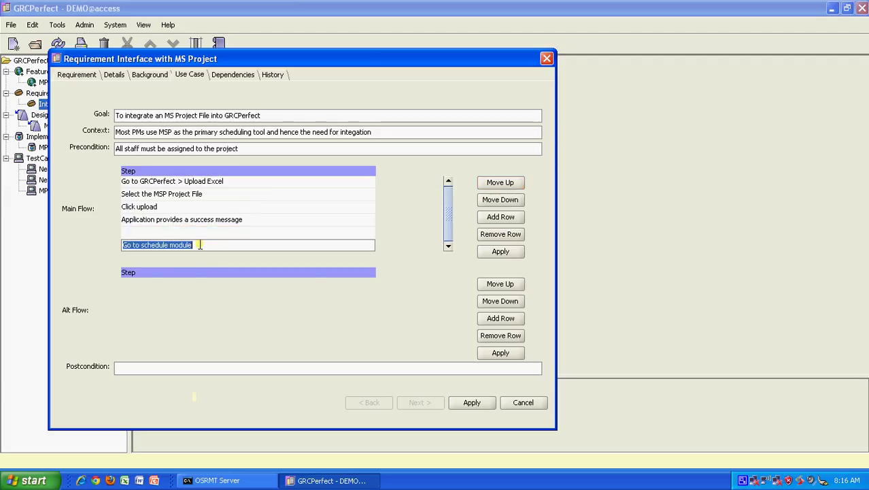
left_click(514, 182)
left_click(273, 248)
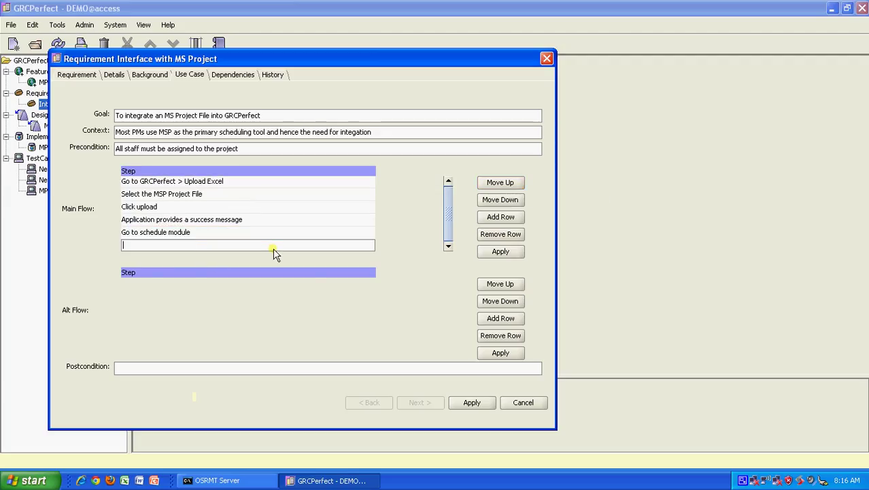
type("Verify ")
type("if the")
type(" shceule")
key("BackSpace")
key("BackSpace")
key("BackSpace")
key("BackSpace")
key("BackSpace")
key("BackSpace")
type("chedule has been generated")
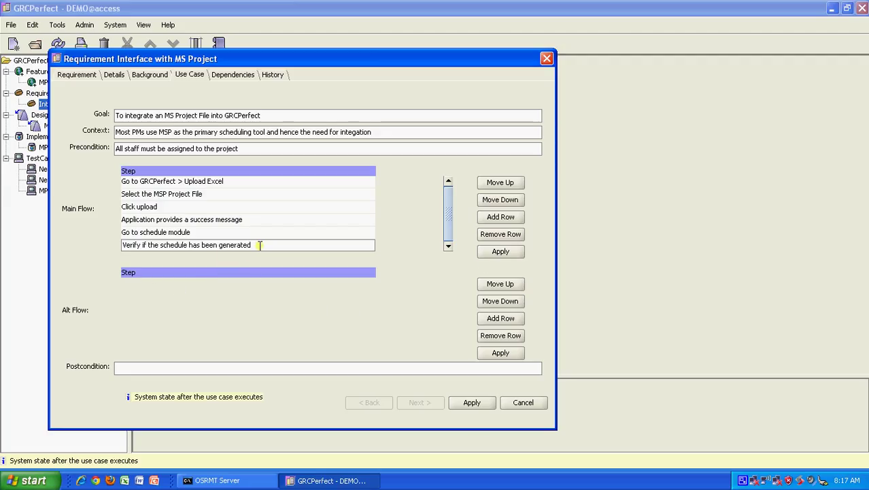
left_click(468, 403)
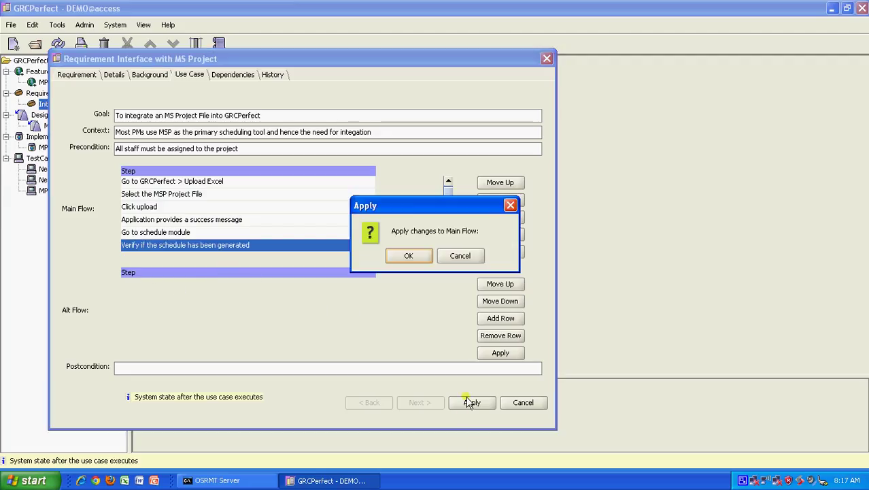
Add three Alt Flow steps: an upload error message, 'Correct data', and try again
left_click(413, 254)
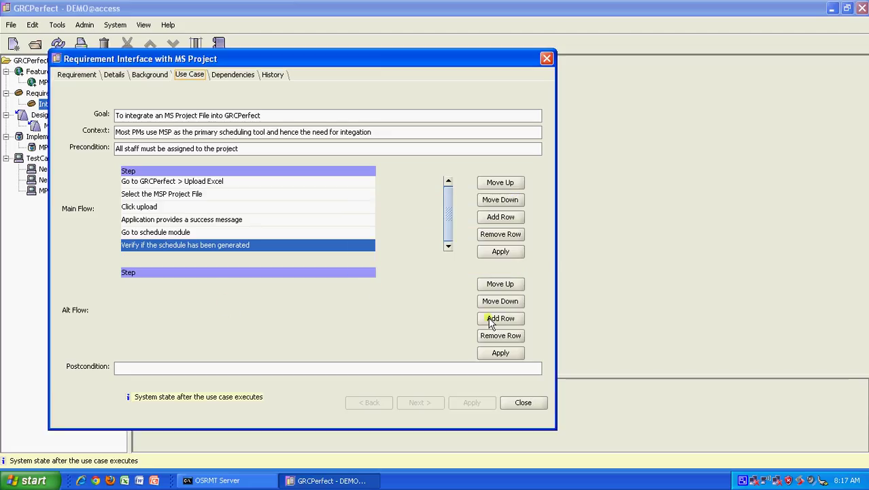
left_click(501, 318)
double_click(202, 285)
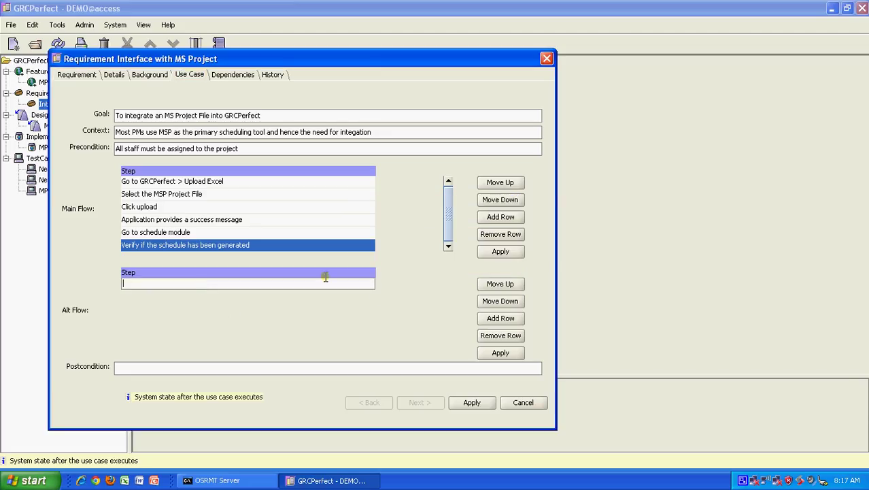
type("Appl")
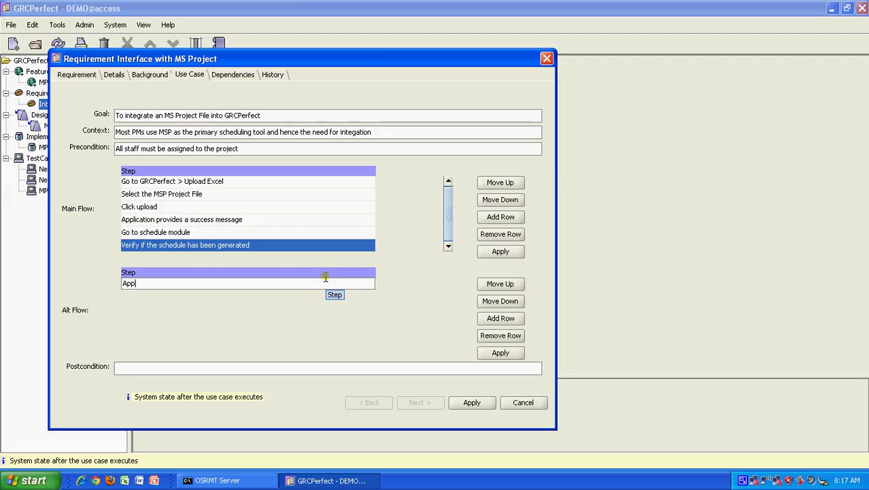
type("ication provies")
type("an error mess")
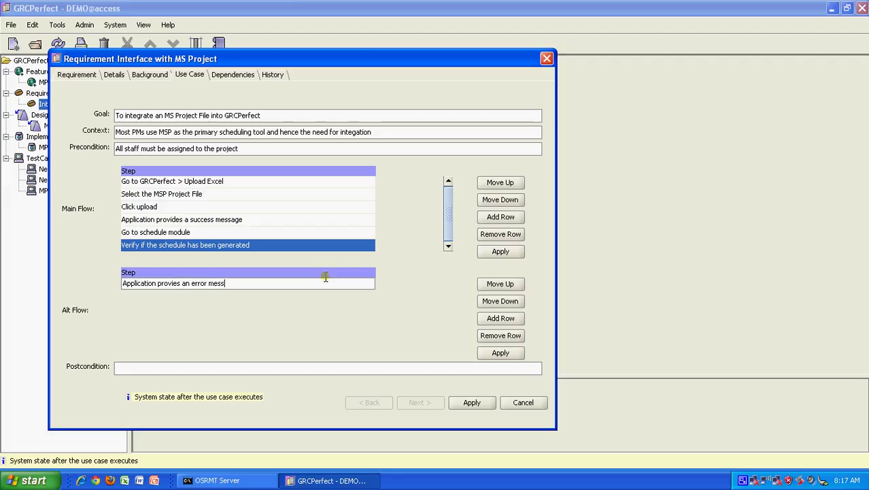
type("gae why trhe file can not be uploaded")
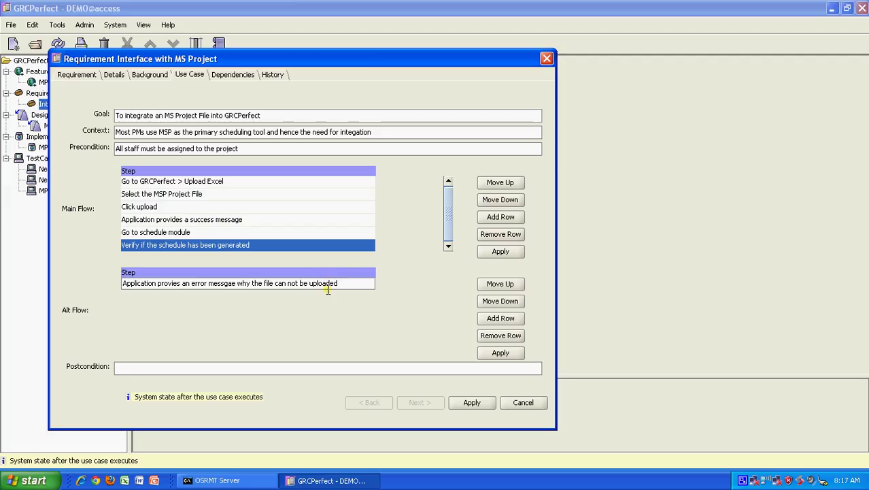
left_click(501, 318)
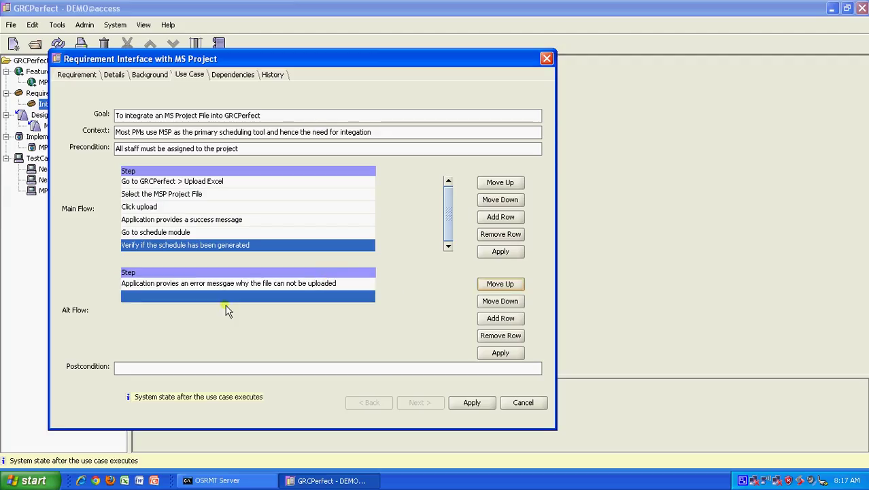
double_click(243, 299)
type("Correct data")
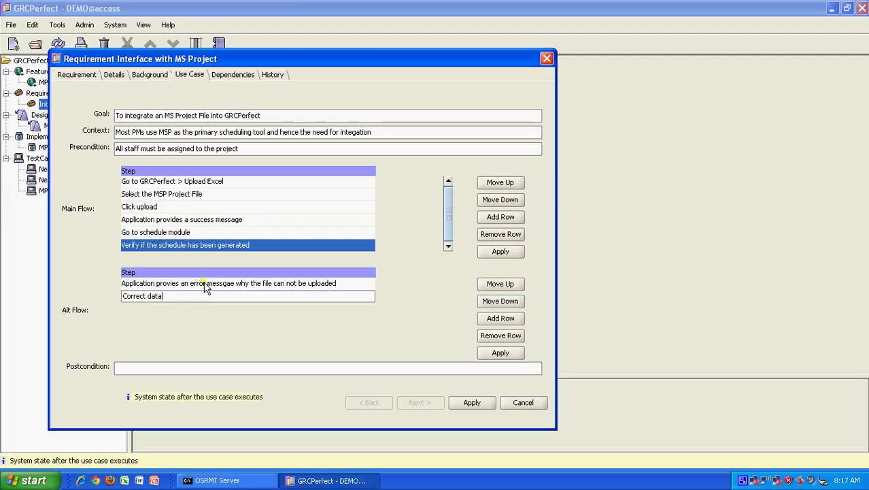
left_click(500, 318)
double_click(158, 306)
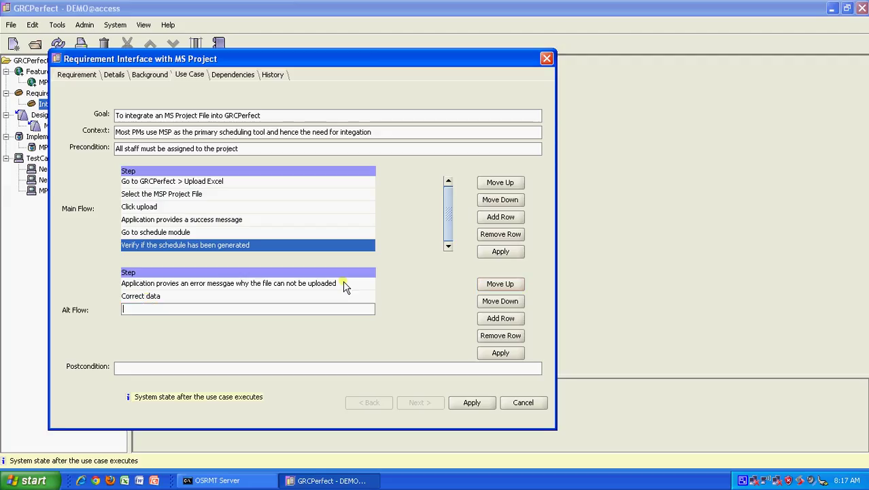
type("Try again")
Set the postcondition 'Schedule is generated in the schedule module' and apply the changes
left_click(161, 367)
type("Schedule is ")
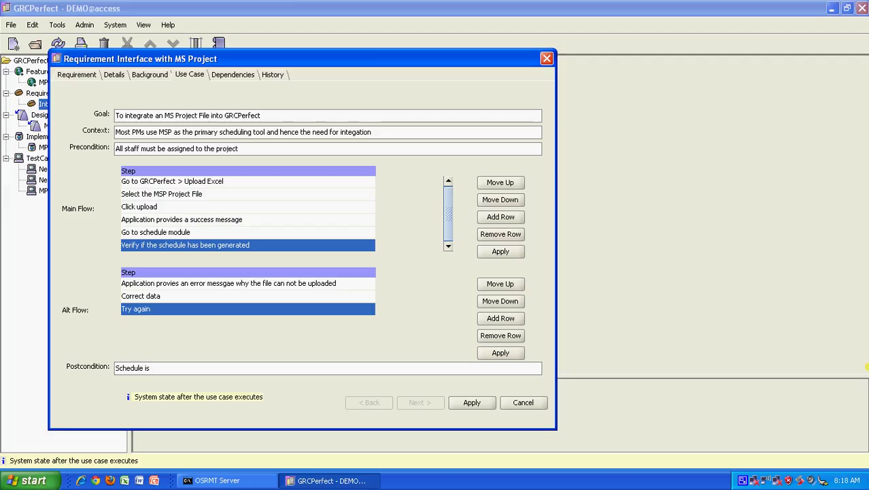
type("generated i")
type("n trye")
key("BackSpace")
key("BackSpace")
type("schedule module")
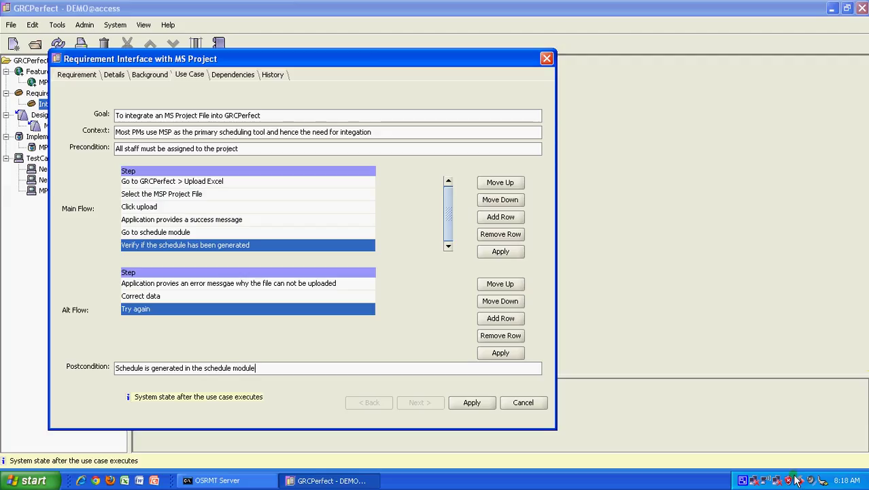
left_click(481, 401)
Confirm the save, review the requirement's Dependencies and History tabs, and close it
left_click(407, 253)
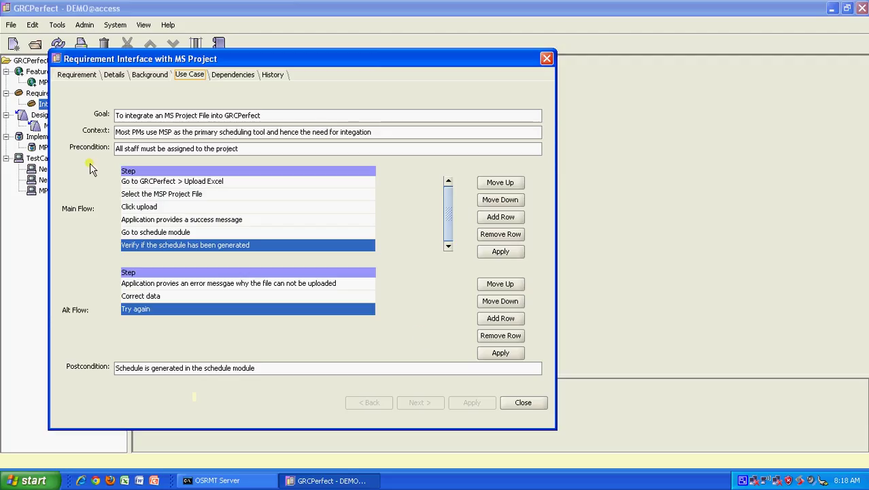
left_click(510, 258)
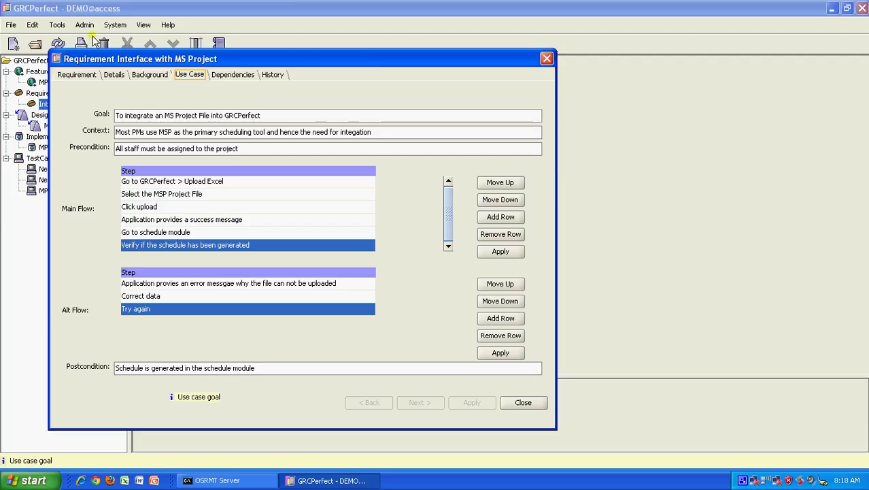
left_click(227, 77)
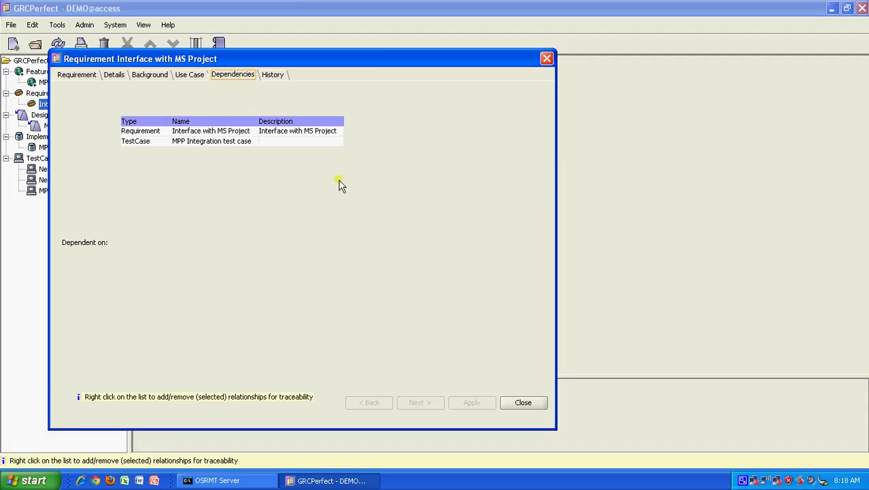
left_click(272, 76)
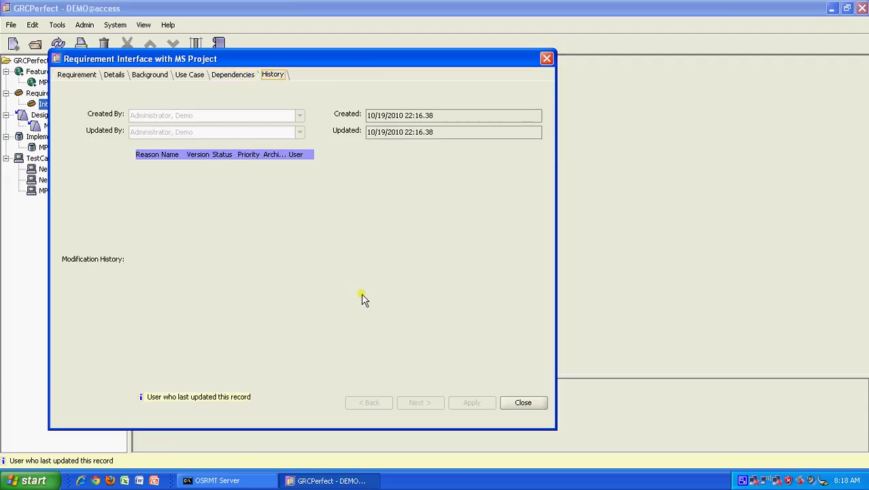
left_click(524, 402)
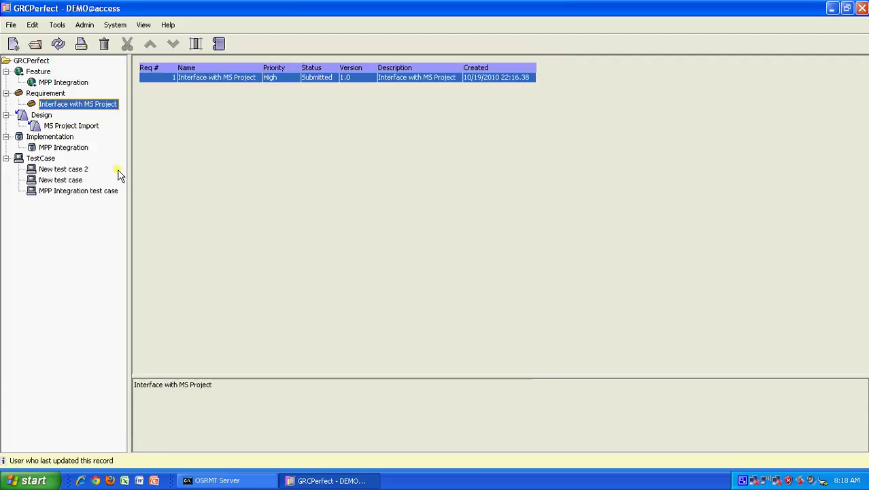
Inspect the MS Project Import design and MPP Integration implementation, then open the MPP Integration test case
left_click(72, 128)
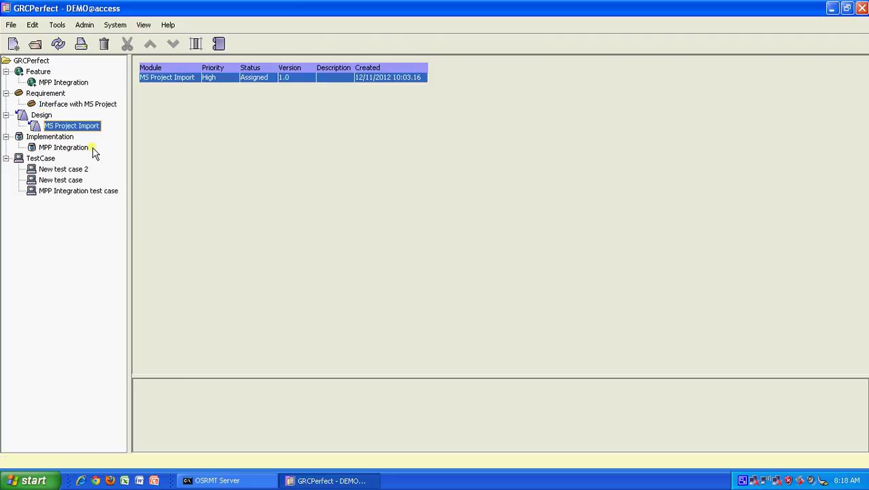
double_click(260, 77)
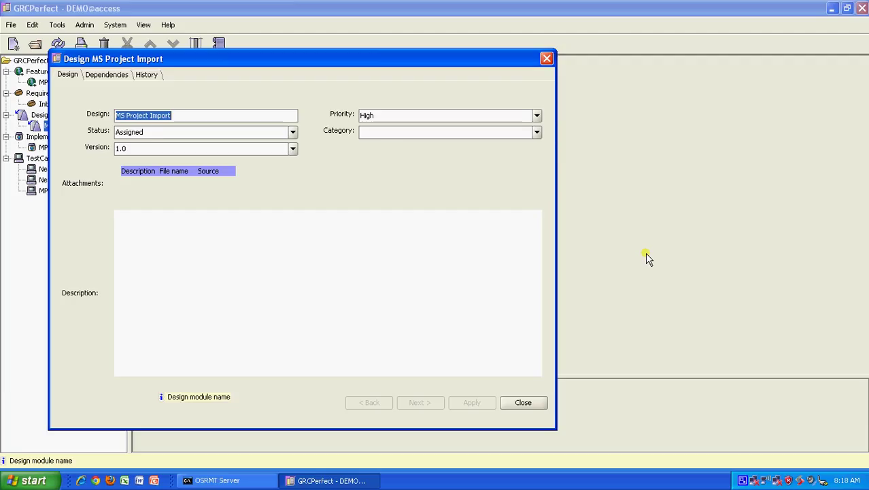
left_click(523, 403)
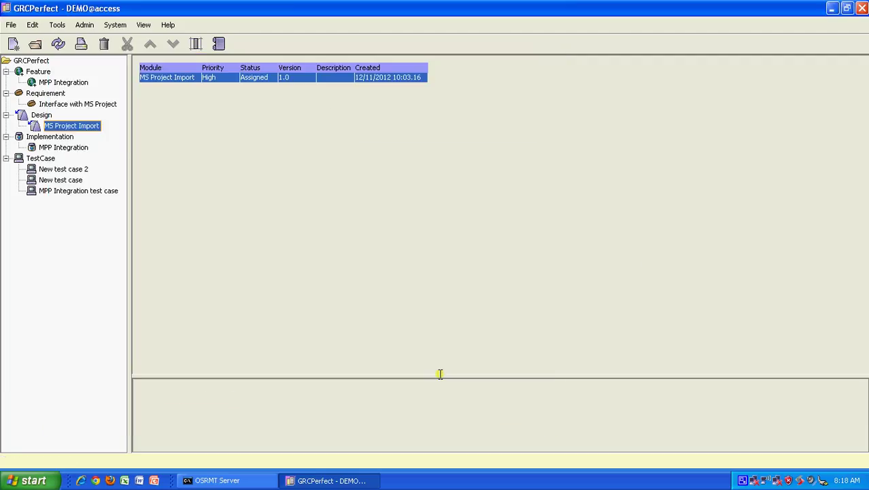
left_click(83, 150)
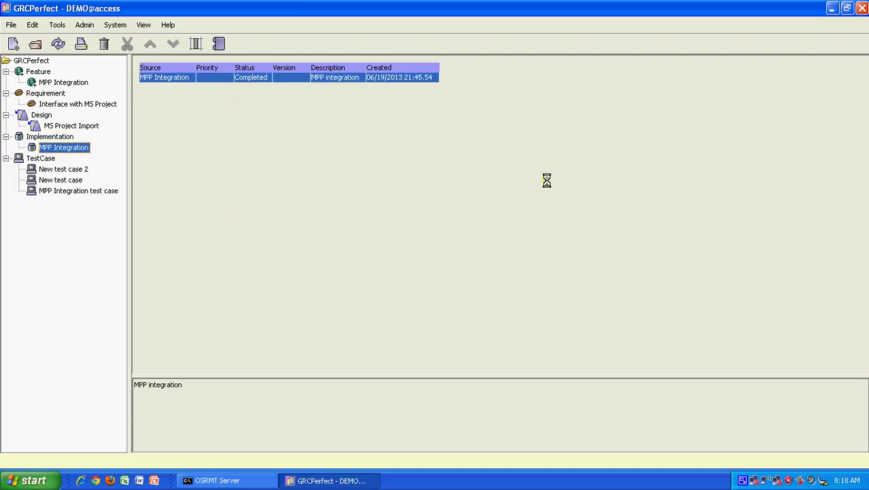
double_click(342, 77)
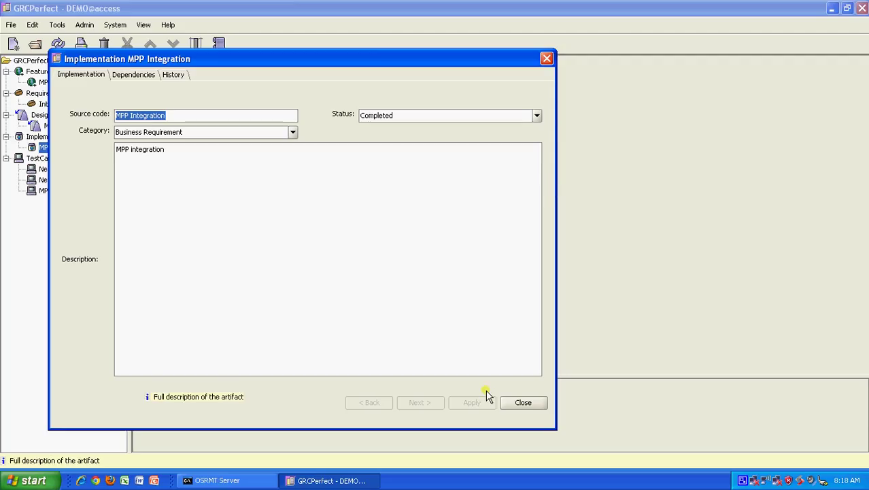
left_click(514, 404)
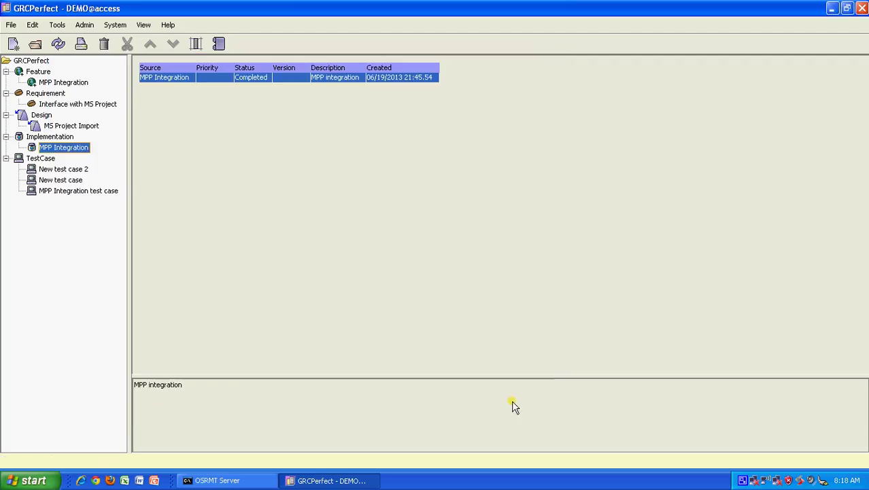
double_click(66, 190)
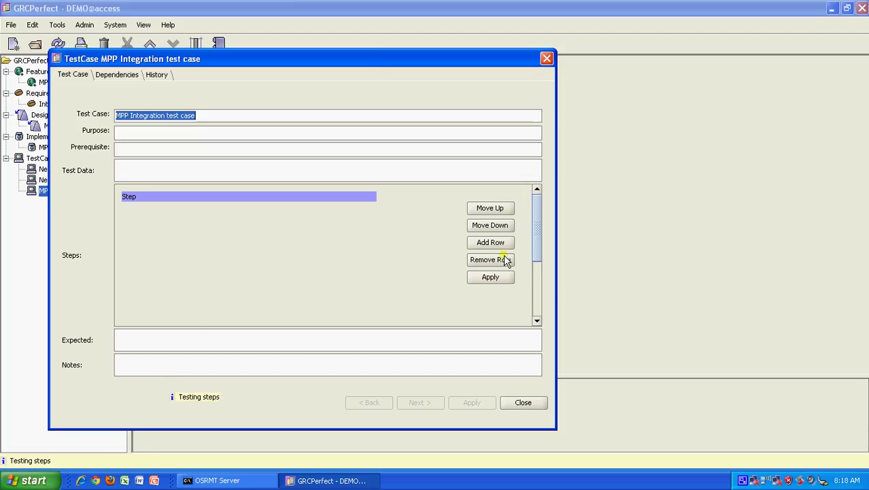
Add two test steps, 'Go to upload' and uploading the sample MP file, and save them
left_click(489, 243)
double_click(180, 206)
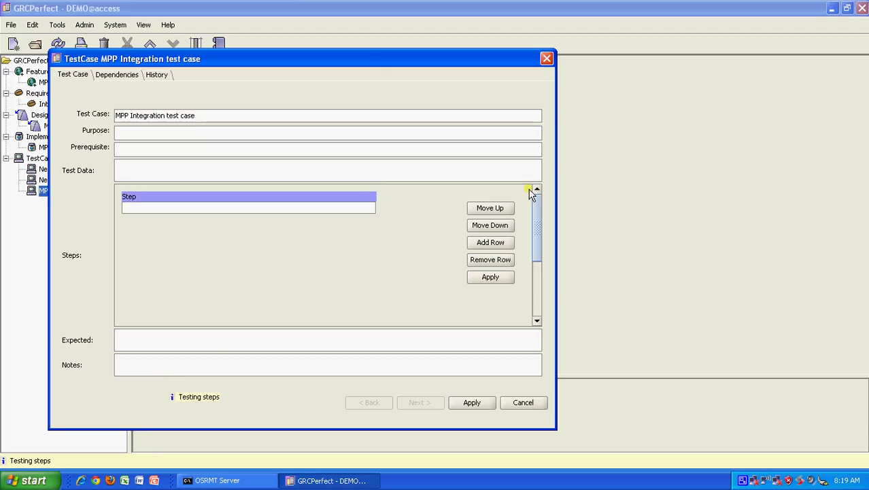
type("Go to")
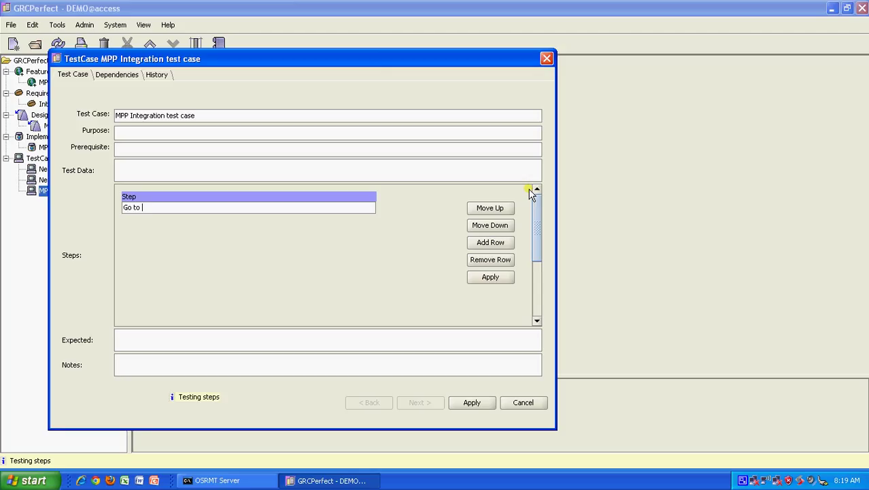
type(" upload Excel")
left_click(480, 241)
double_click(264, 220)
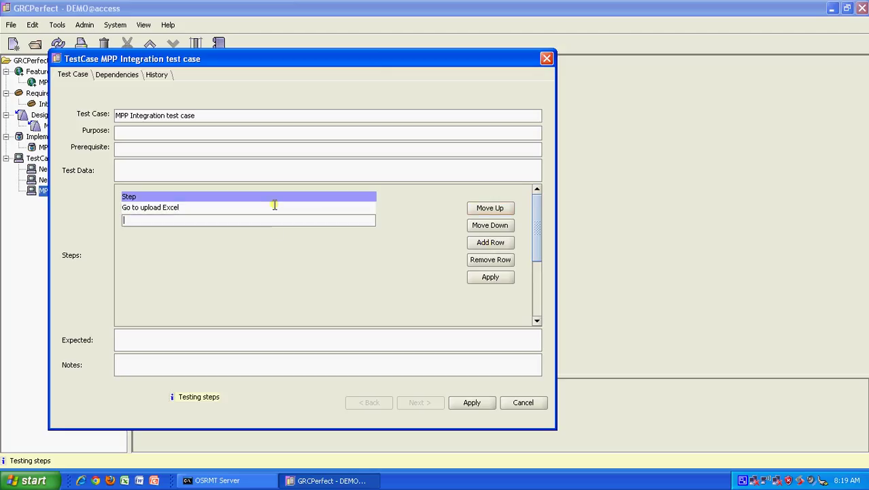
type("Try to")
key("BackSpace")
key("BackSpace")
type("upload the sample MPP file")
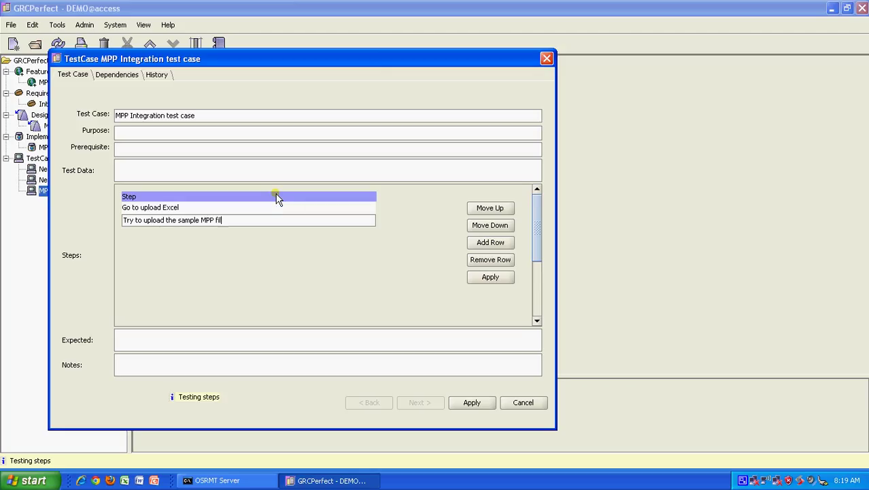
left_click(472, 402)
left_click(405, 252)
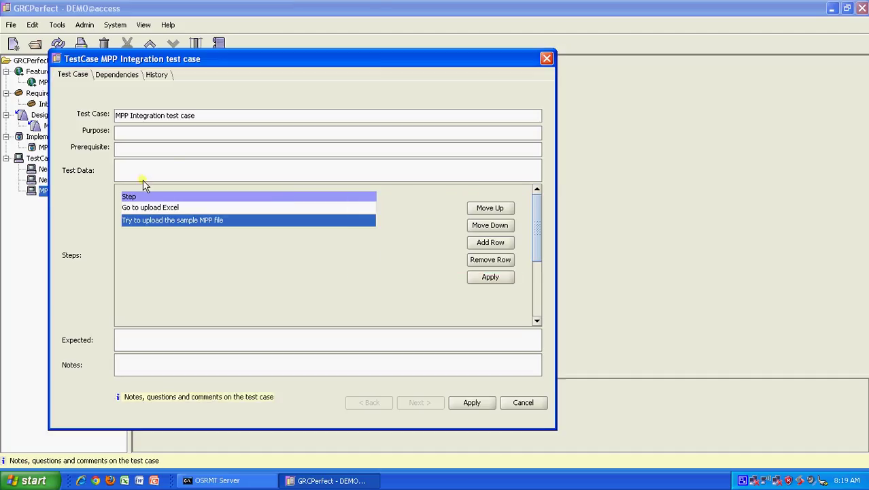
Set purpose 'Test MSP integration', prerequisite 'Employees are assigned to the project', test data 'Look for Sample MSP', and save
left_click(185, 133)
type("Test MSP ")
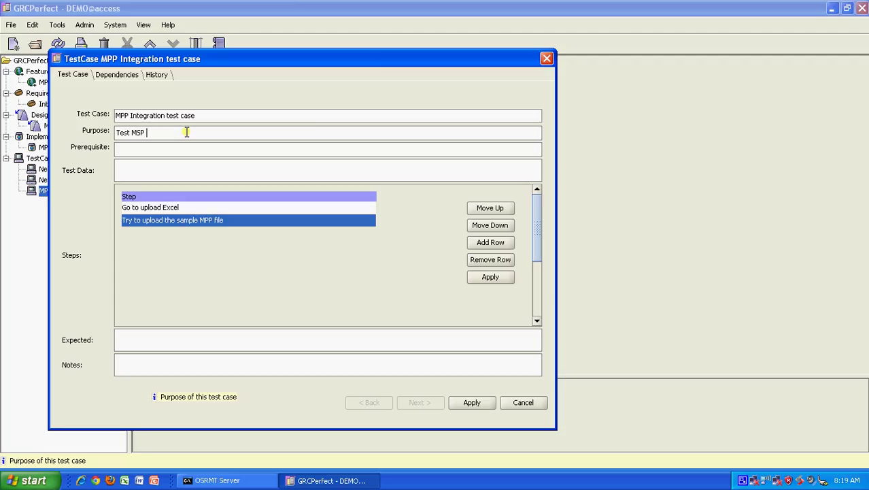
type("integration")
left_click(158, 148)
type("Employees ")
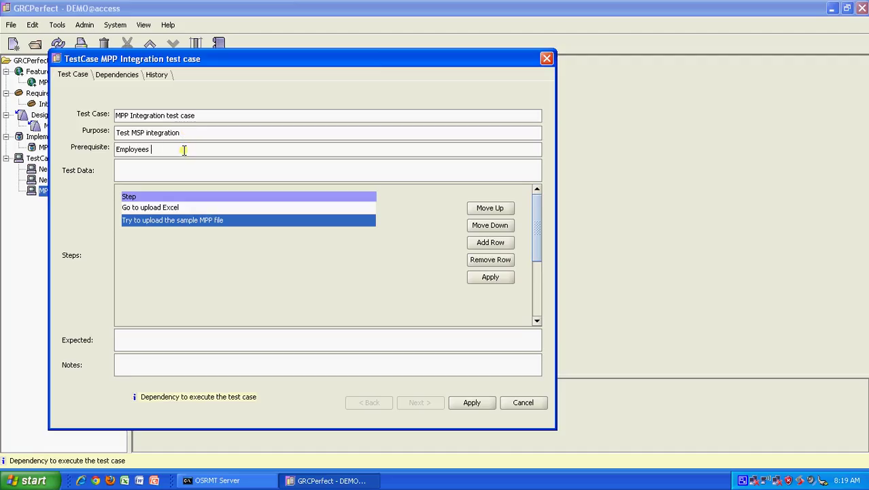
type("are assigned to the project")
left_click(166, 170)
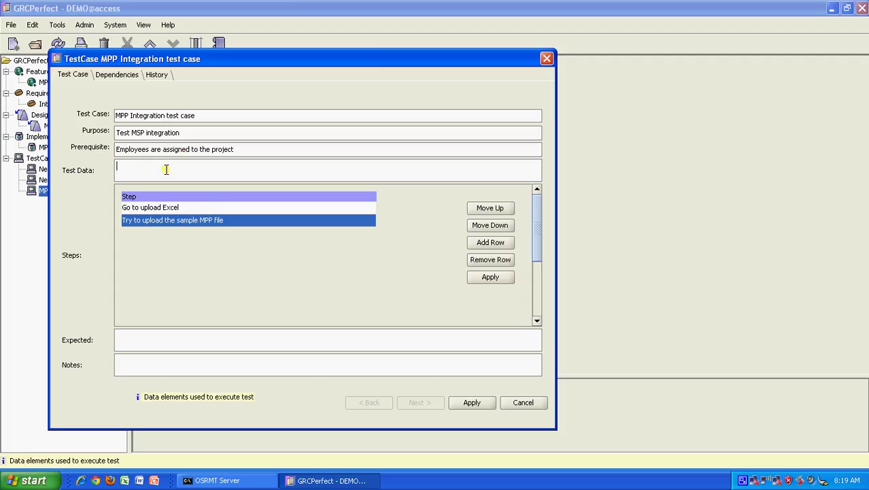
type("S")
type("Look for S")
type("ample MSP File")
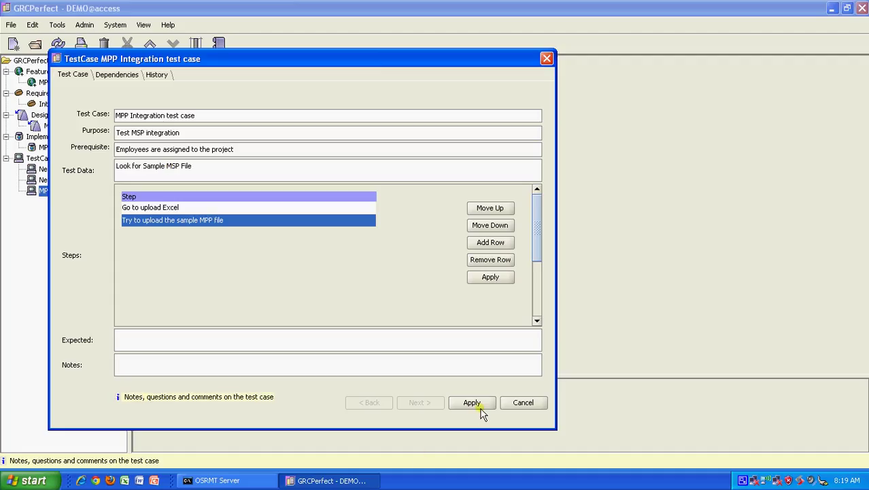
left_click(471, 402)
Close the test case record, then open and dismiss the Tools > Trace settings
left_click(526, 404)
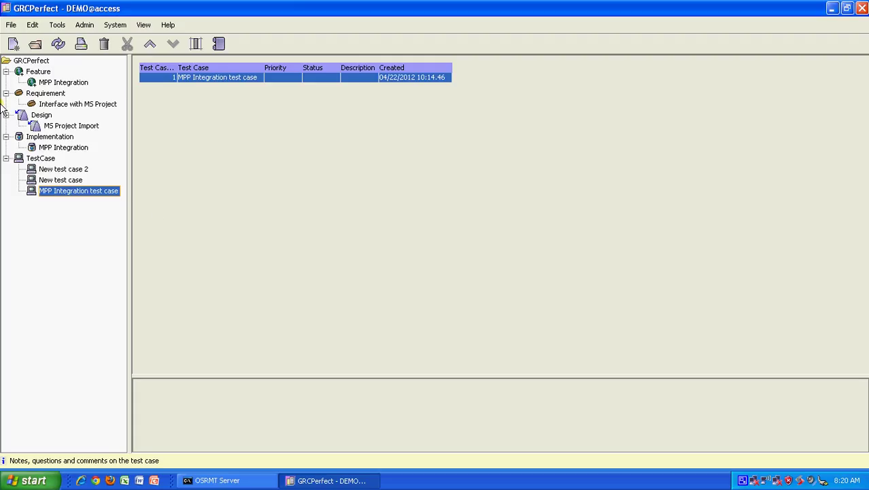
left_click(58, 25)
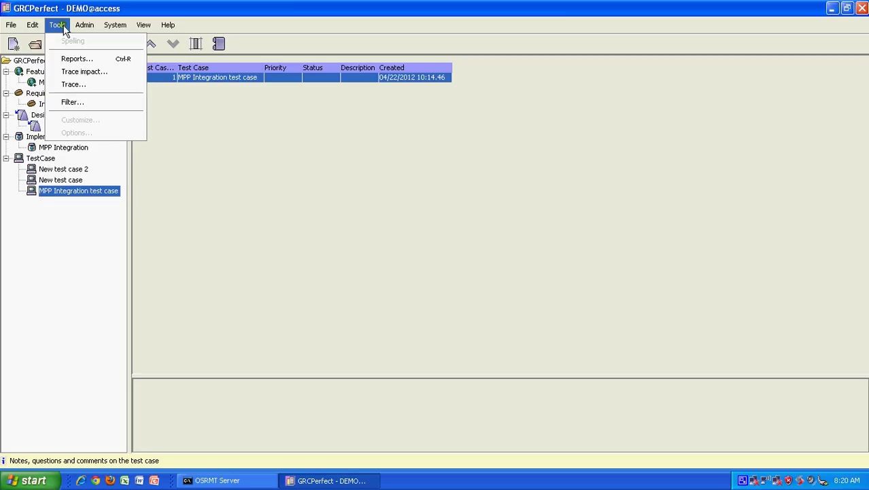
left_click(83, 84)
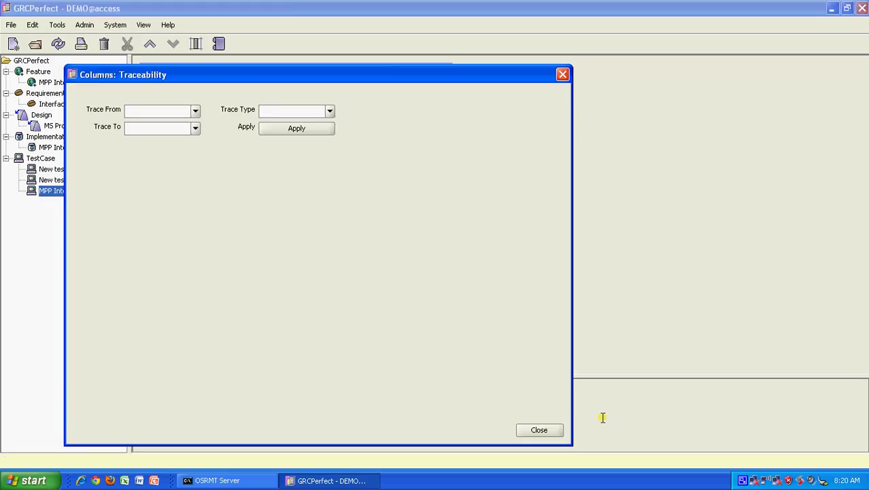
left_click(538, 429)
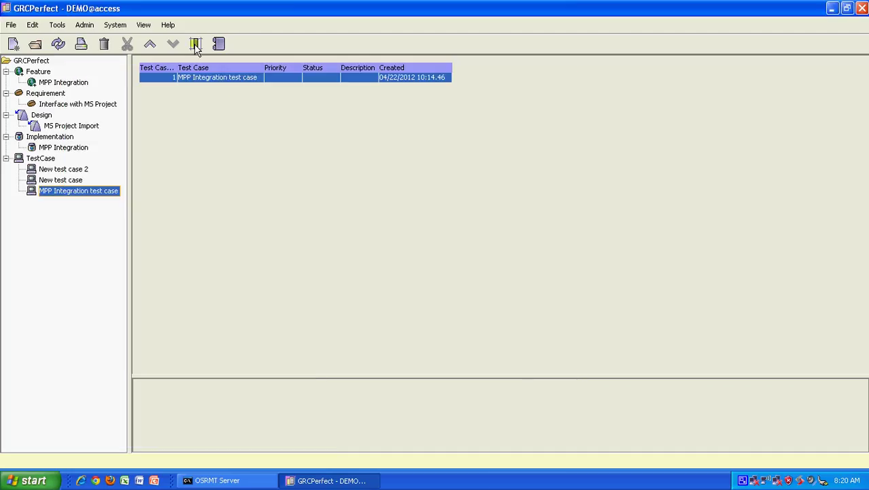
Open the traceability matrix and expand the MPP Integration links and every artifact category down to TestCase
left_click(195, 44)
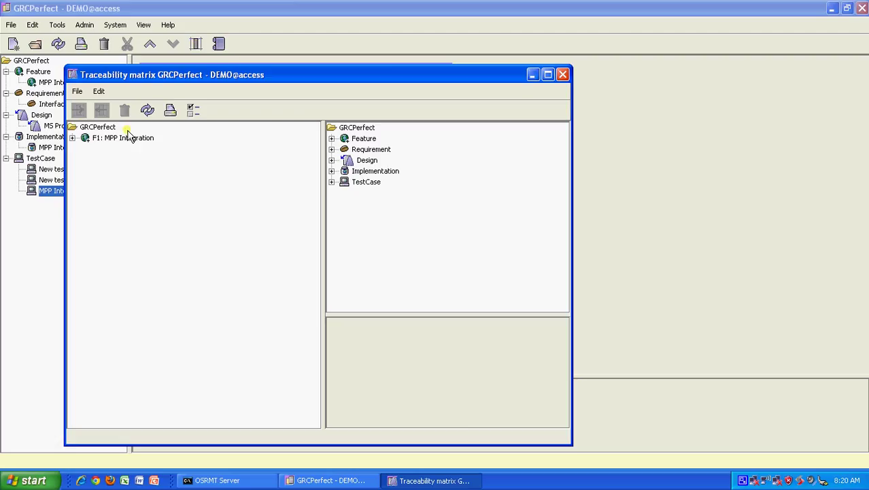
left_click(72, 138)
left_click(83, 148)
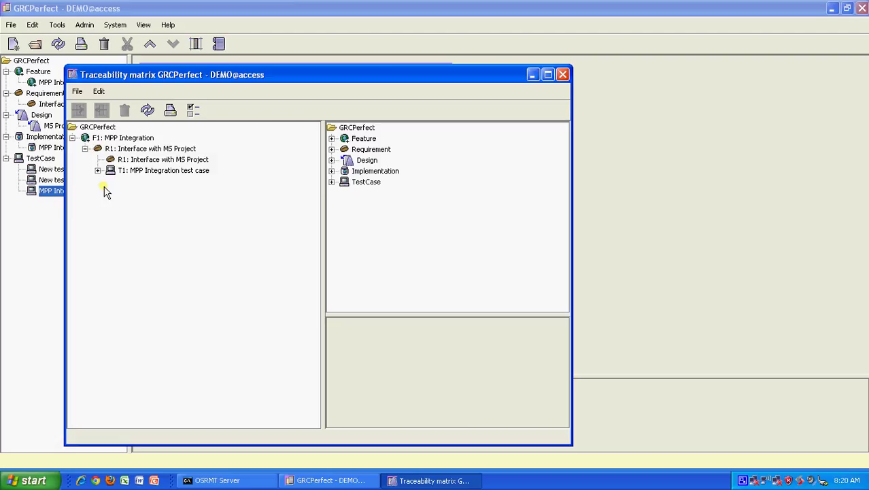
left_click(97, 170)
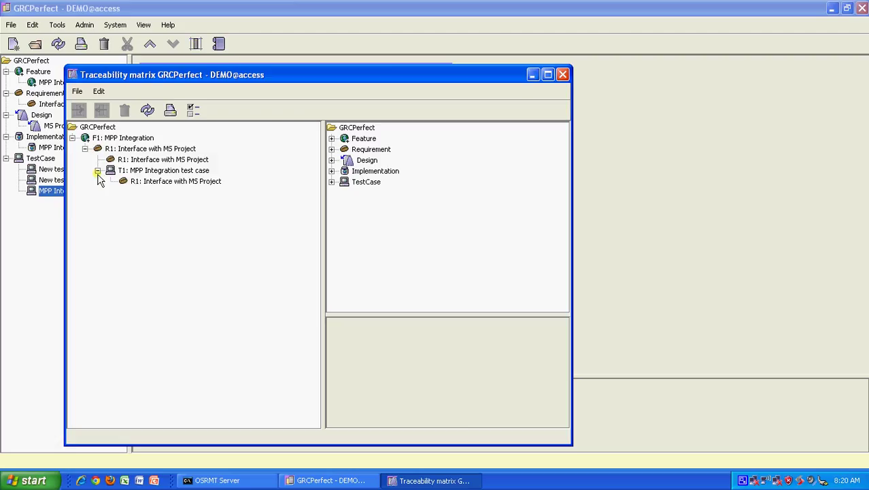
left_click(331, 138)
left_click(332, 160)
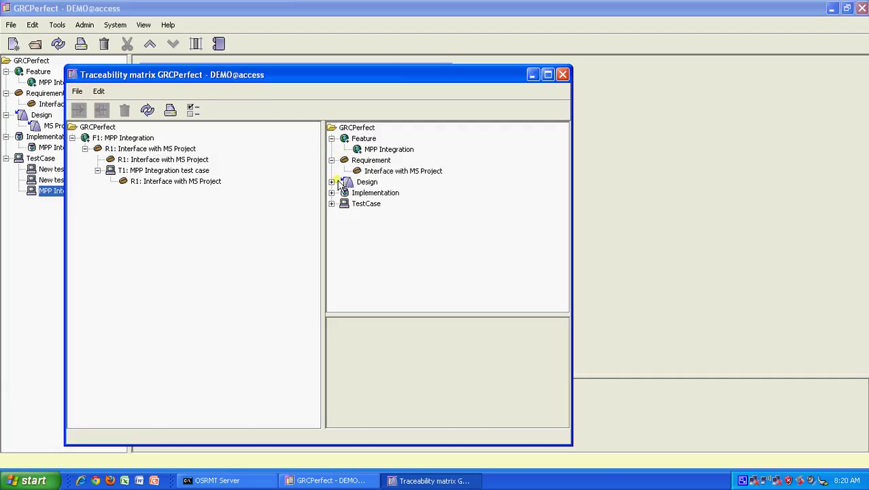
left_click(332, 182)
left_click(331, 203)
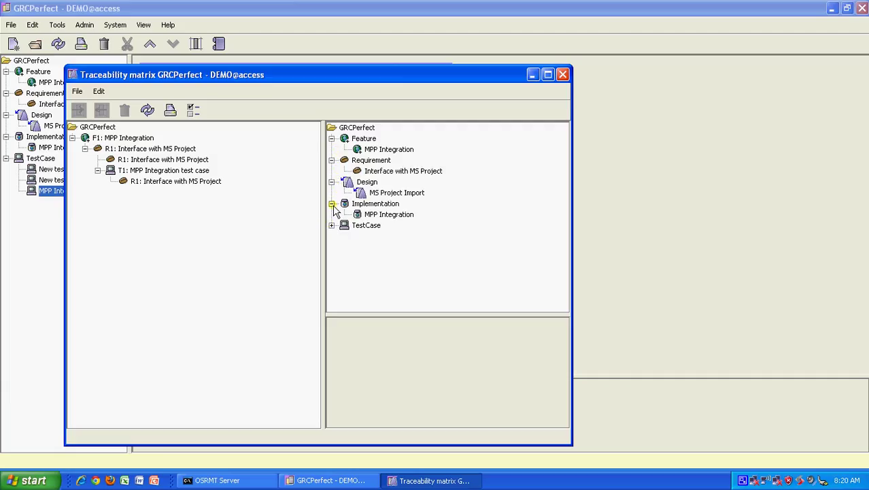
left_click(331, 225)
Make New test case depend on the Interface with MS Project requirement and confirm the dependency
left_click(385, 247)
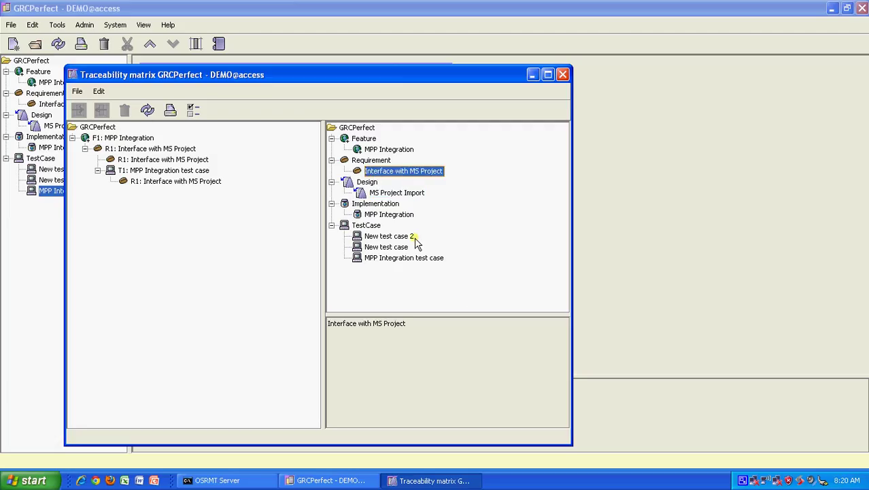
left_click(383, 215)
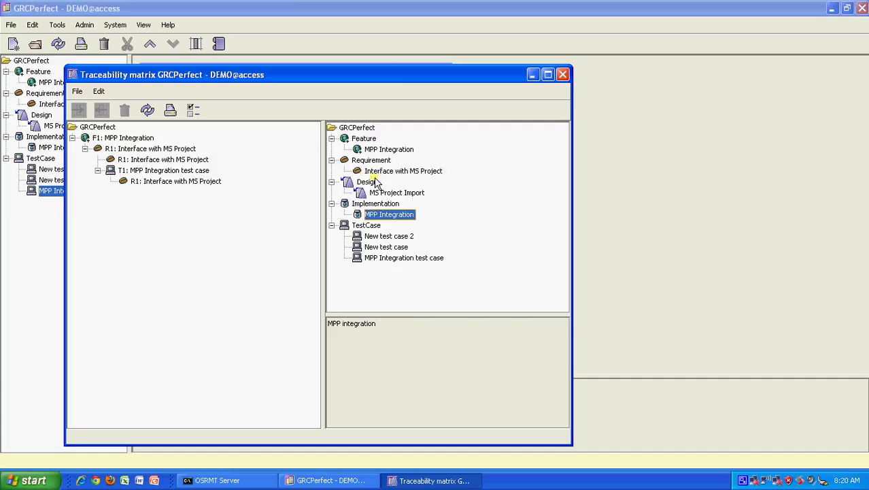
left_click(385, 237)
left_click(385, 247)
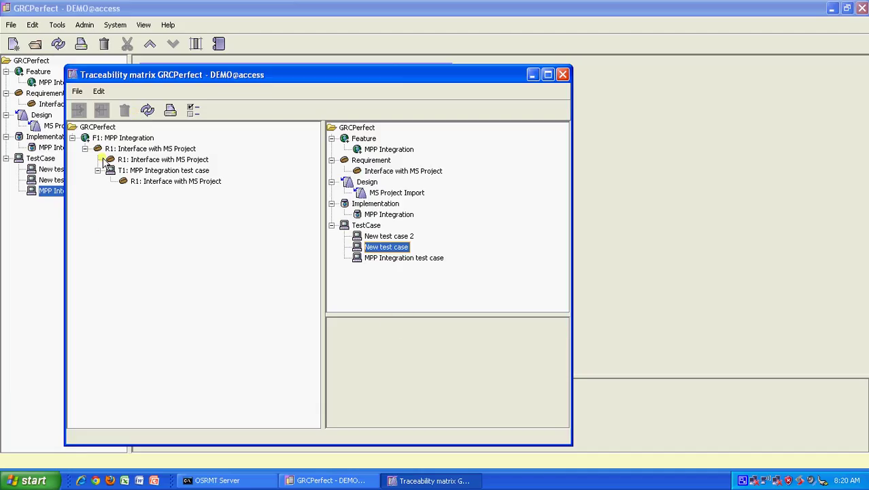
left_click(166, 162)
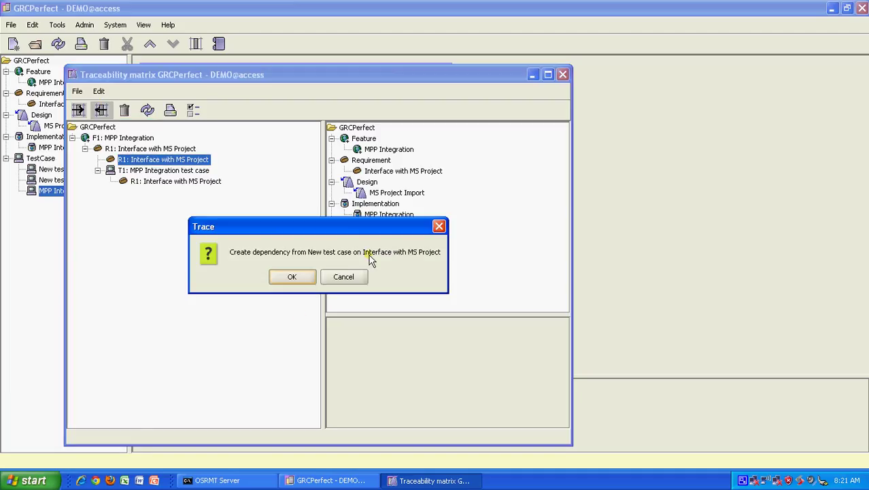
left_click(302, 276)
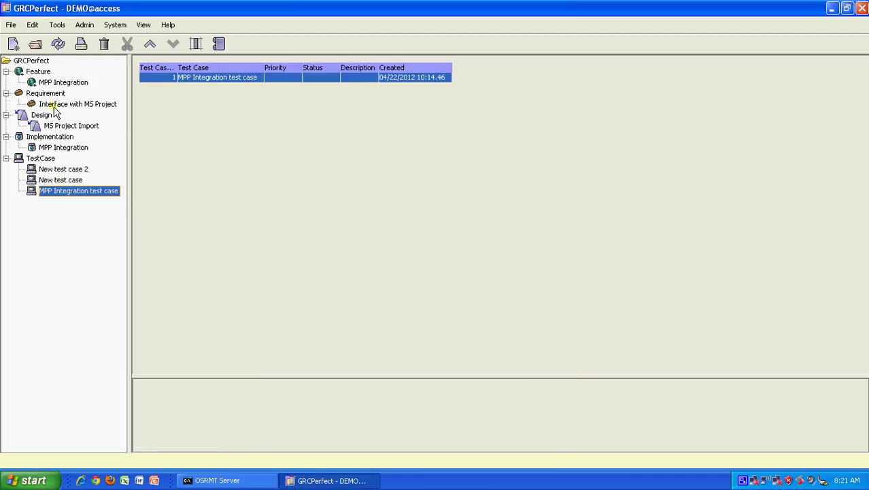
Open the Interface with MS Project requirement, review its Dependencies tab, and close it
left_click(83, 104)
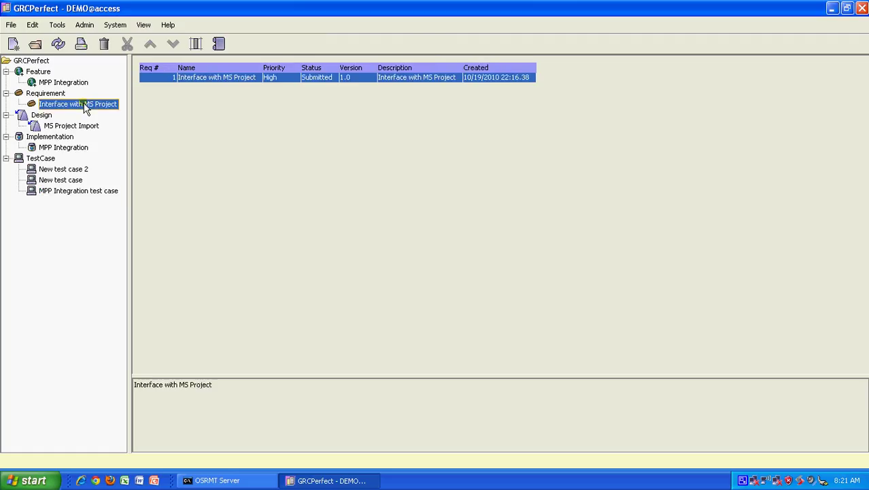
left_click(329, 69)
left_click(320, 83)
double_click(306, 82)
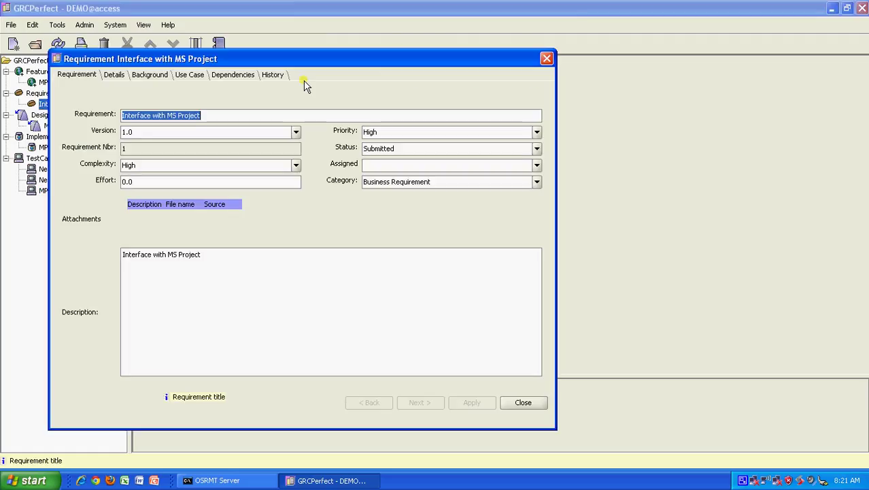
left_click(244, 76)
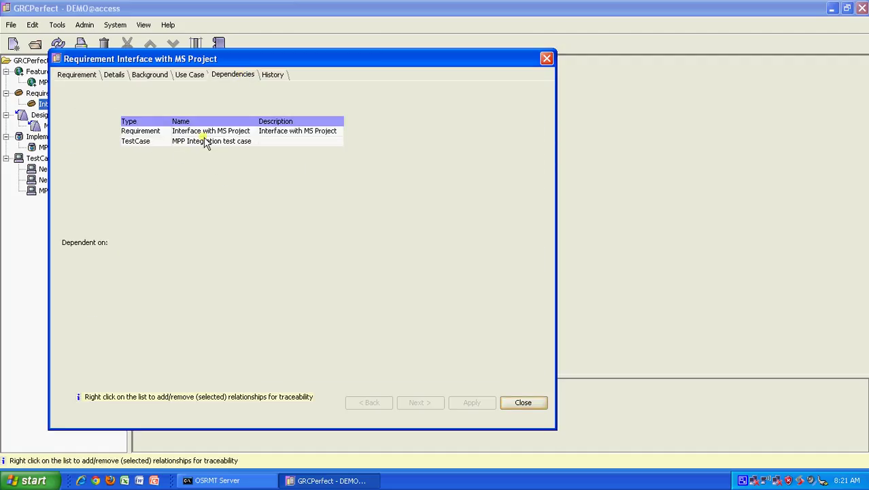
left_click(547, 59)
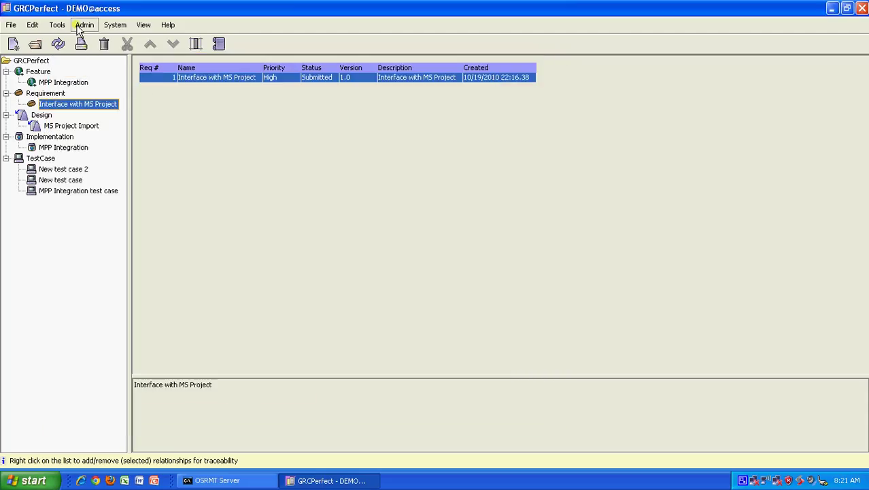
Run a Trace filter from Requirement, type Traced, to TestCase, then close it
left_click(57, 25)
left_click(88, 83)
left_click(194, 111)
left_click(193, 134)
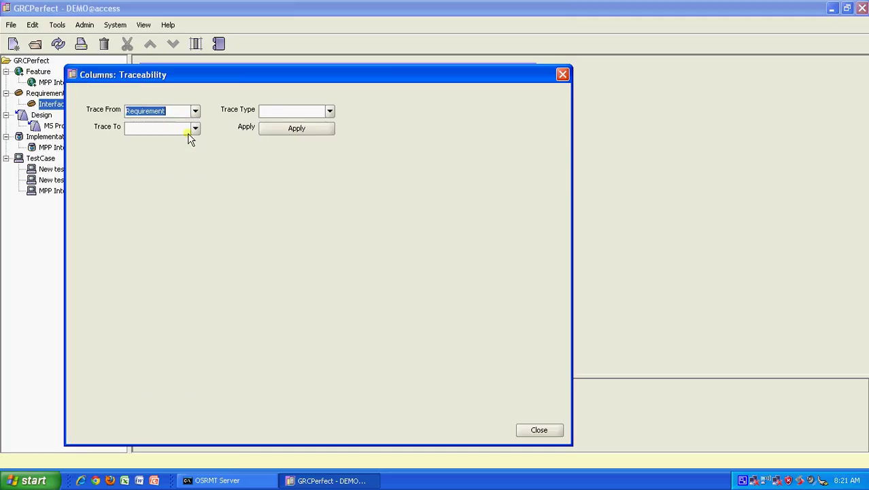
left_click(330, 110)
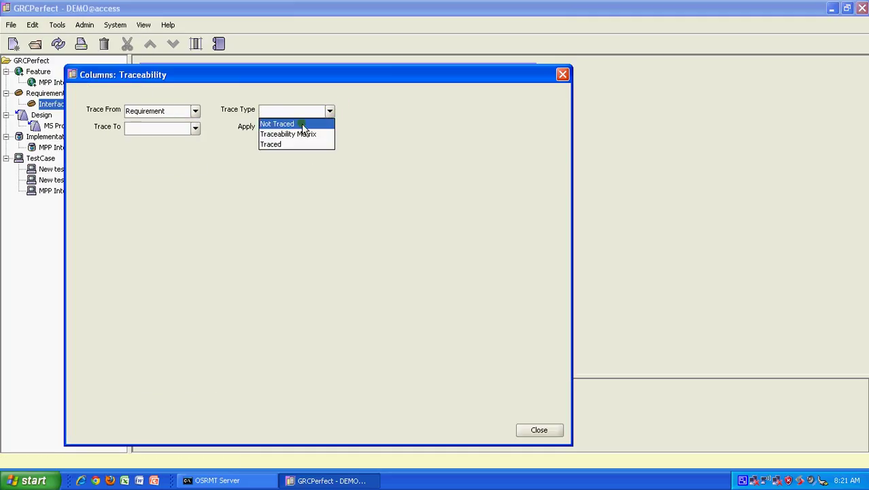
left_click(279, 145)
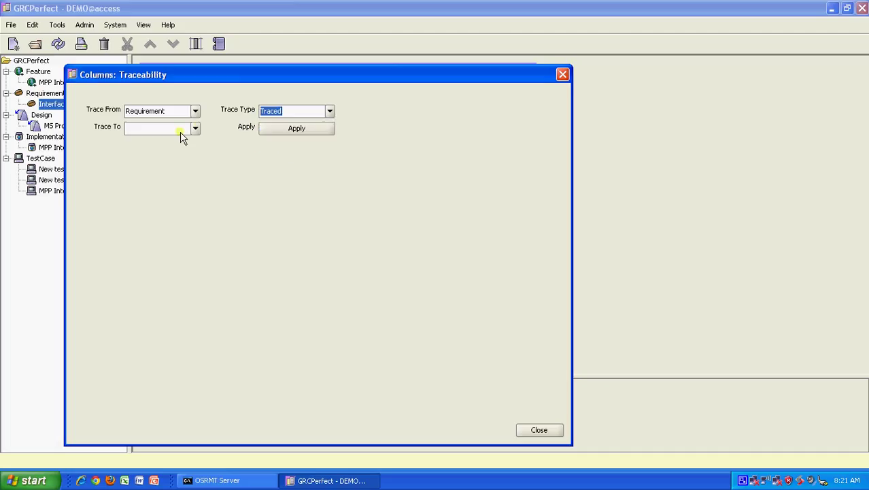
left_click(196, 128)
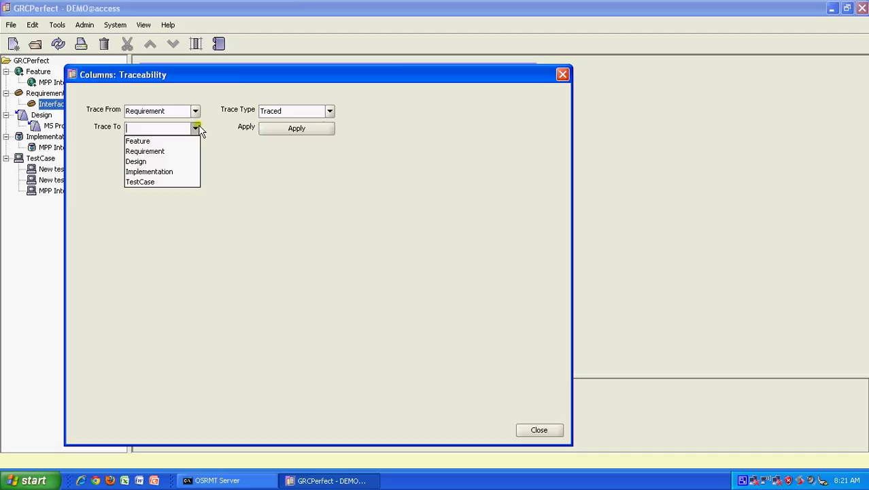
left_click(158, 182)
left_click(289, 133)
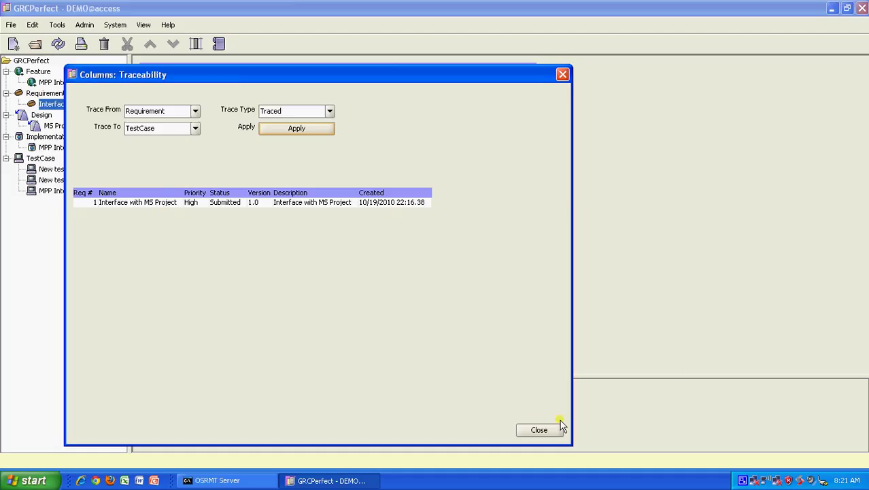
left_click(539, 430)
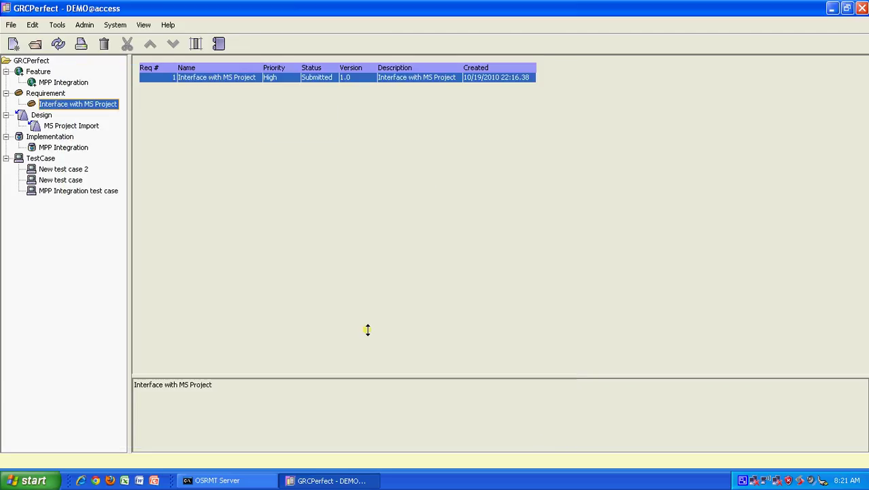
left_click(76, 181)
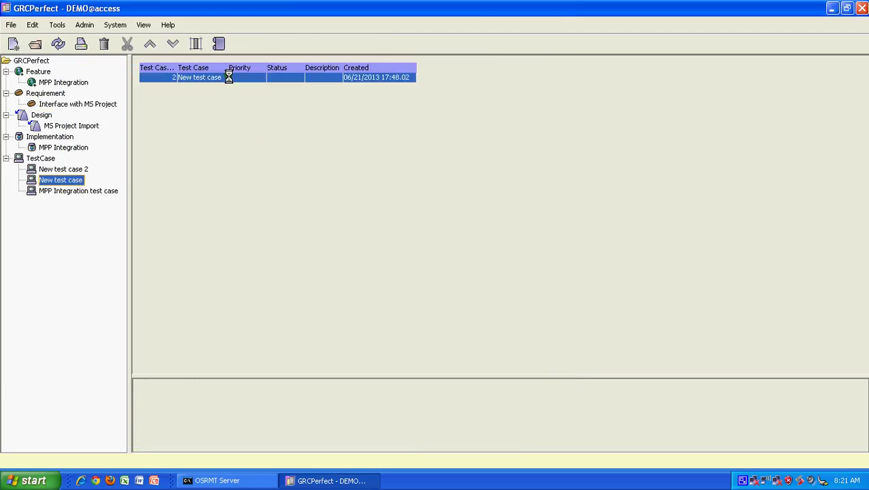
double_click(228, 76)
left_click(117, 74)
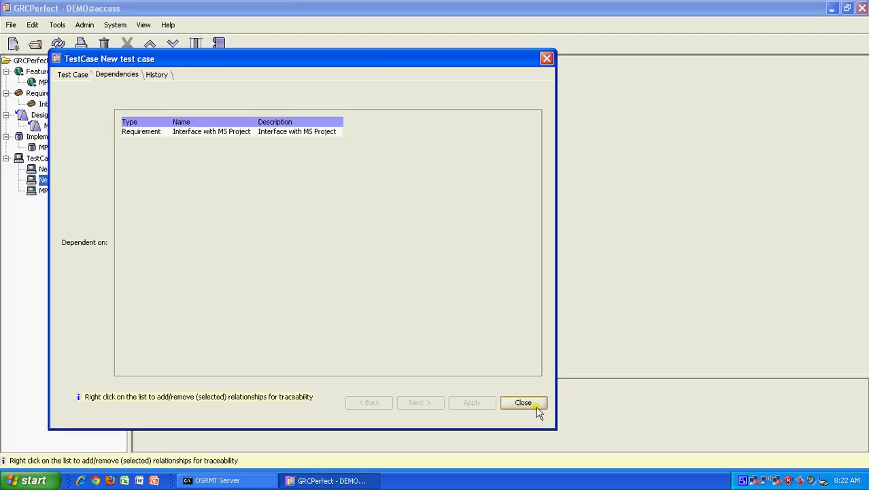
left_click(534, 403)
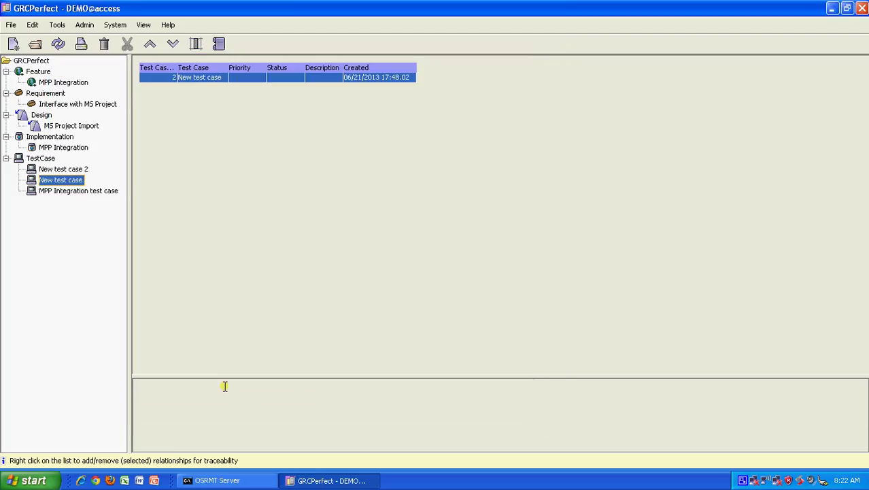
Open the traceability matrix and link Interface with MS Project to New test case, confirming the dependency
left_click(117, 27)
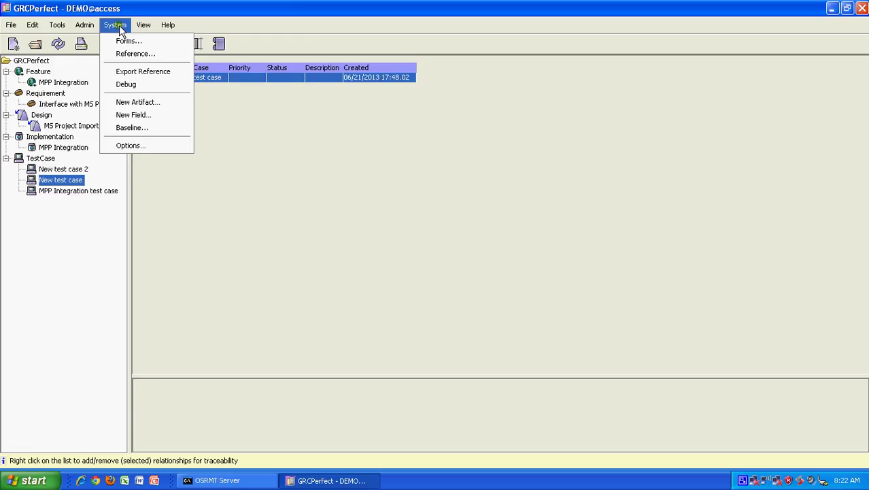
mouse_move(97, 30)
left_click(271, 185)
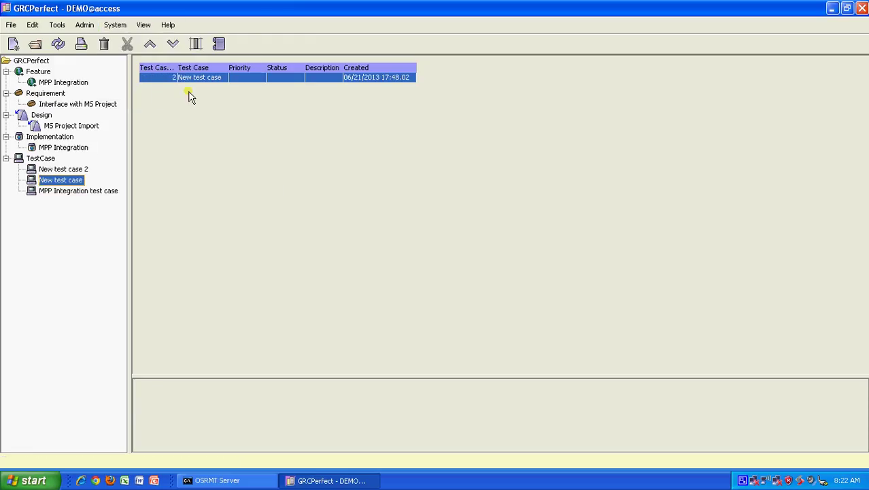
left_click(195, 45)
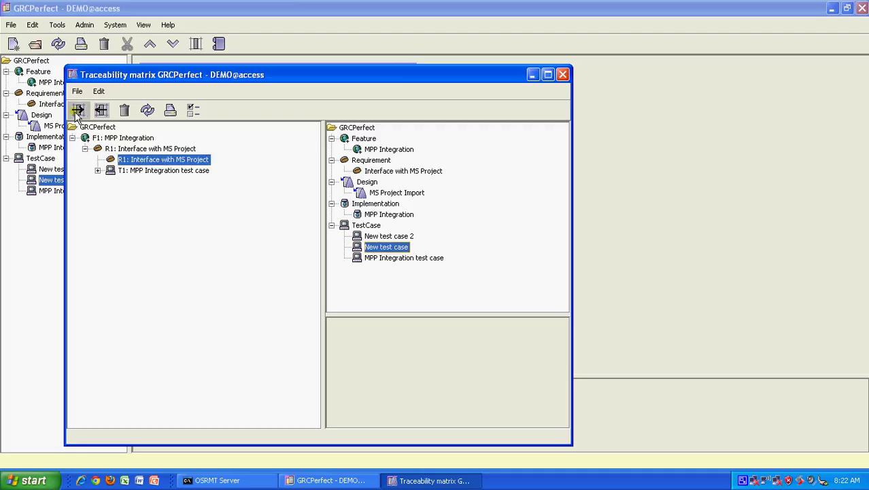
left_click(78, 111)
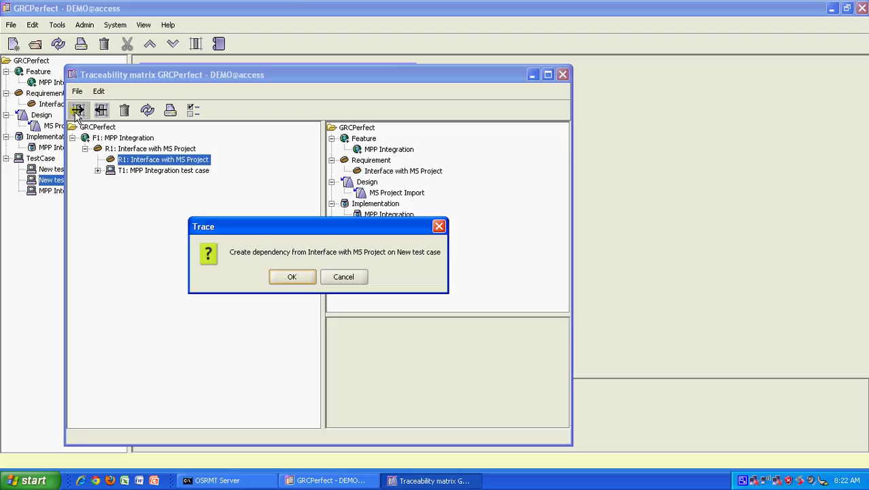
left_click(311, 278)
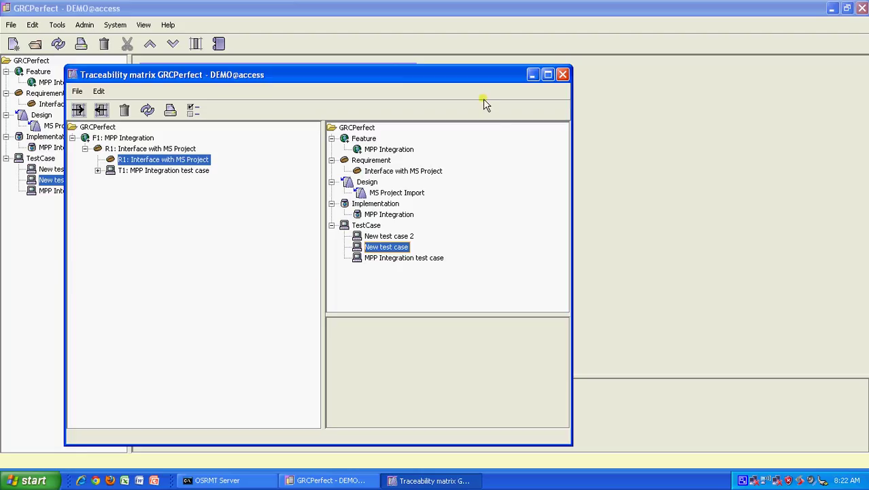
Close the matrix and open the Interface with MS Project requirement's Dependencies tab
left_click(562, 74)
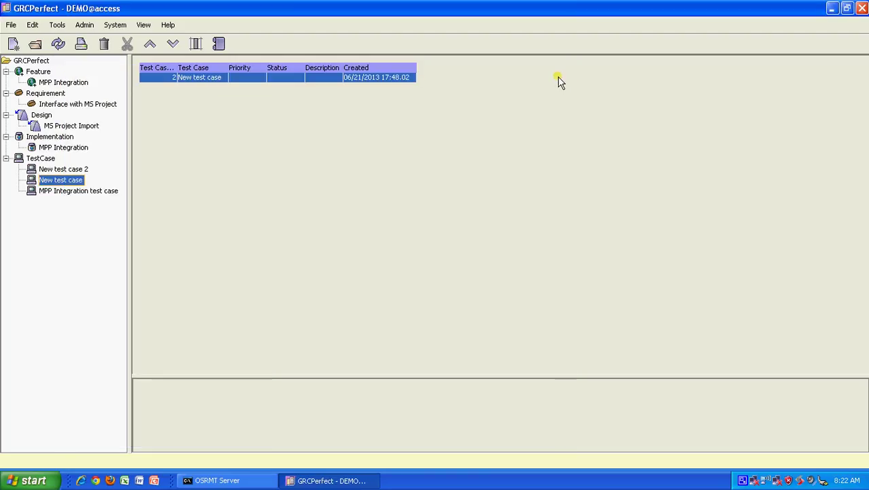
left_click(69, 106)
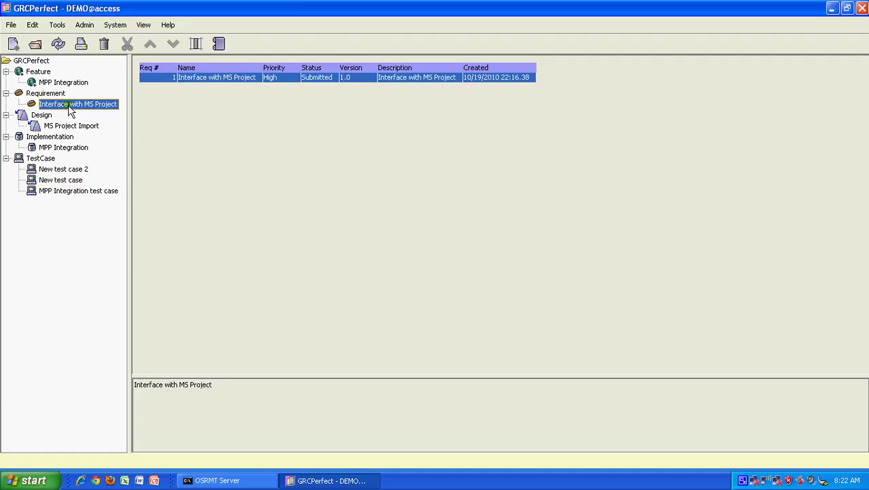
double_click(237, 78)
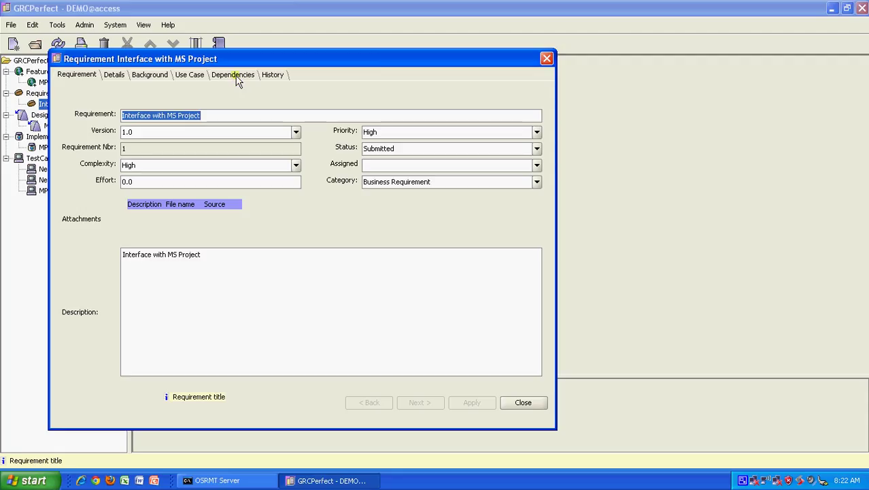
left_click(242, 77)
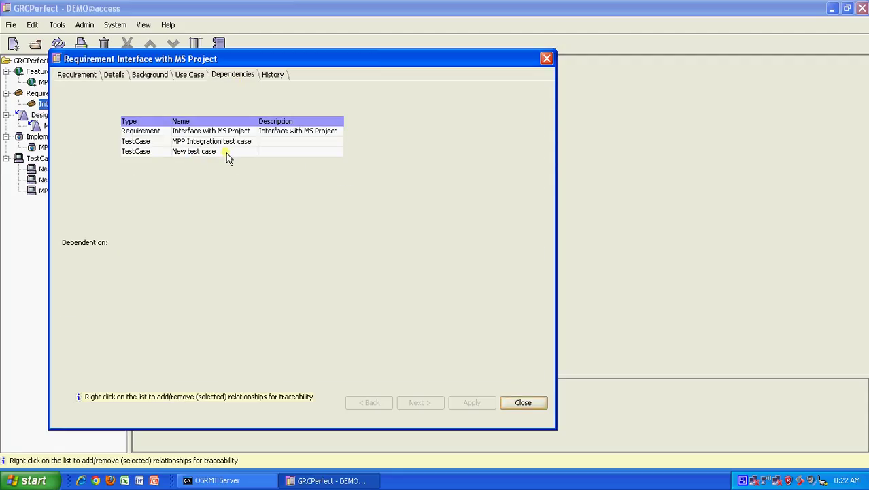
left_click(521, 402)
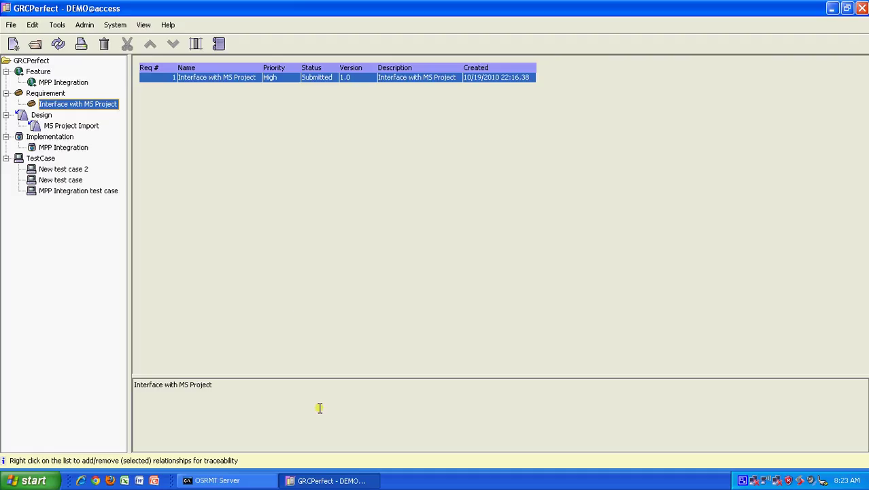
left_click(745, 480)
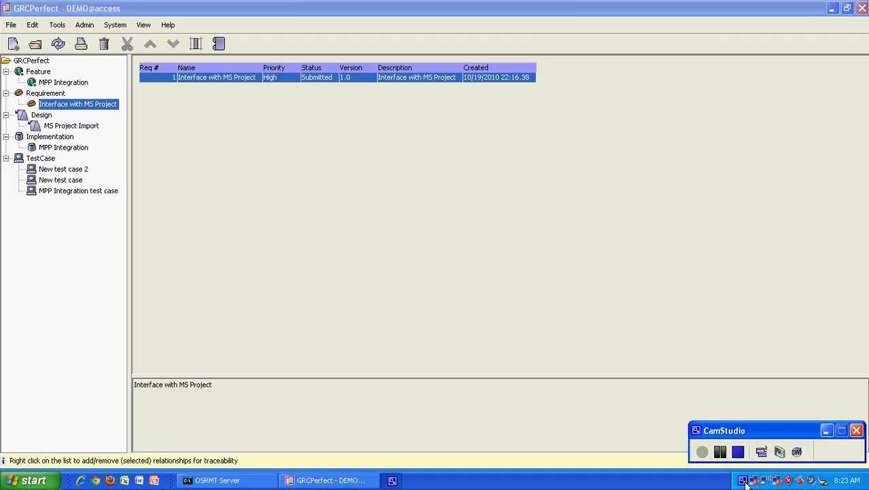